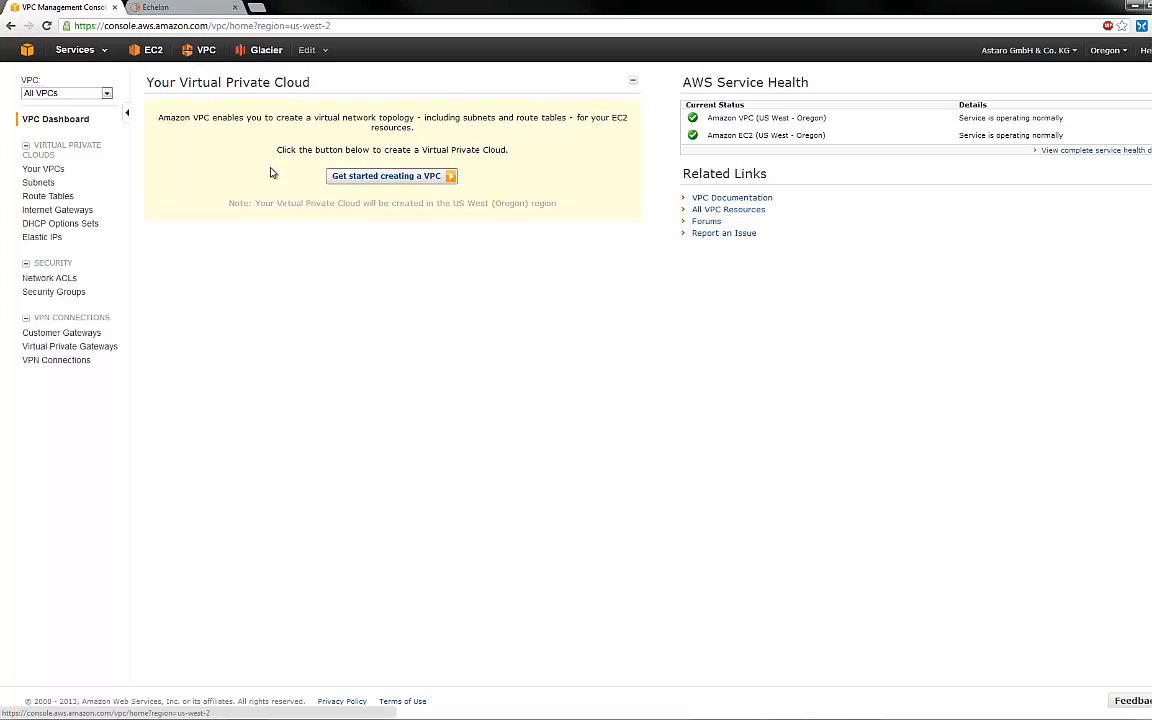
# Start creating a VPC with the "VPC with Public and Private Subnets and Hardware VPN Access" configuration.
pyautogui.click(347, 186)
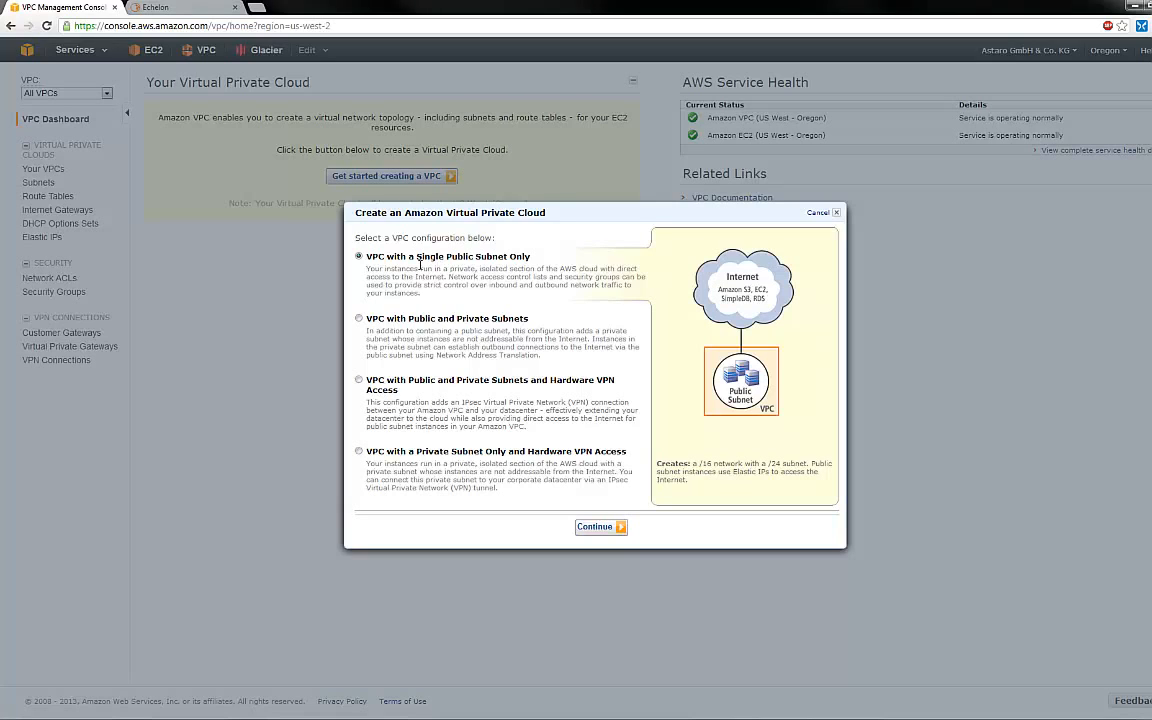
pyautogui.click(359, 318)
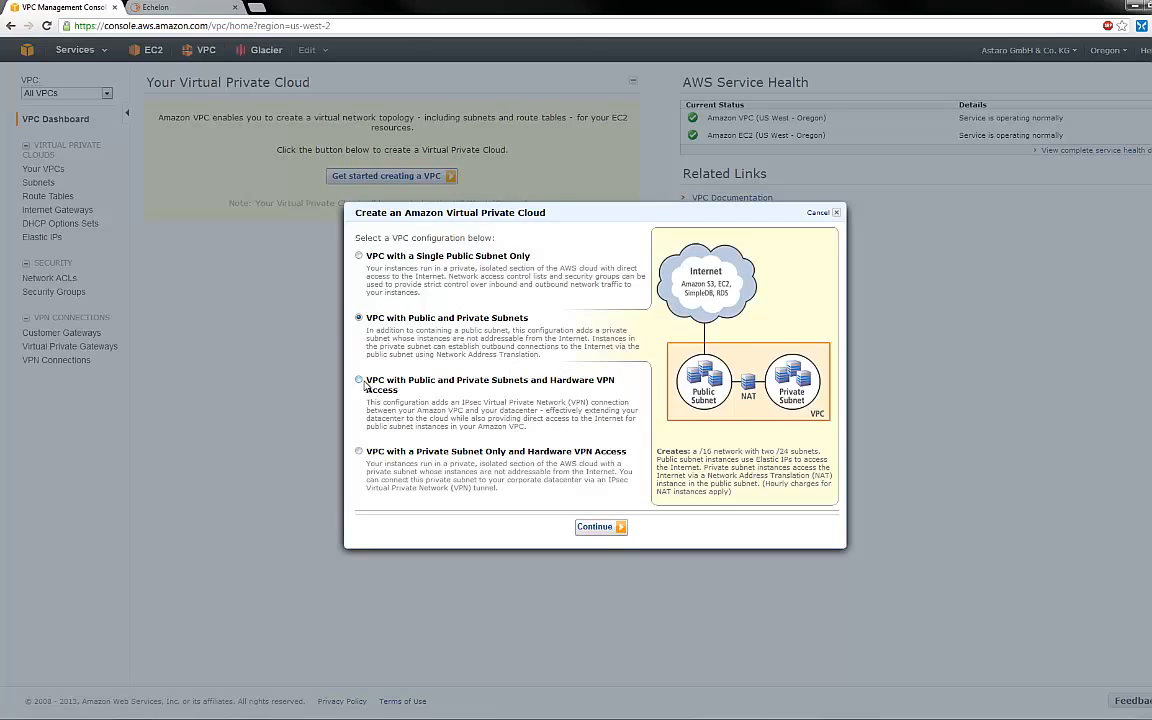
pyautogui.click(433, 404)
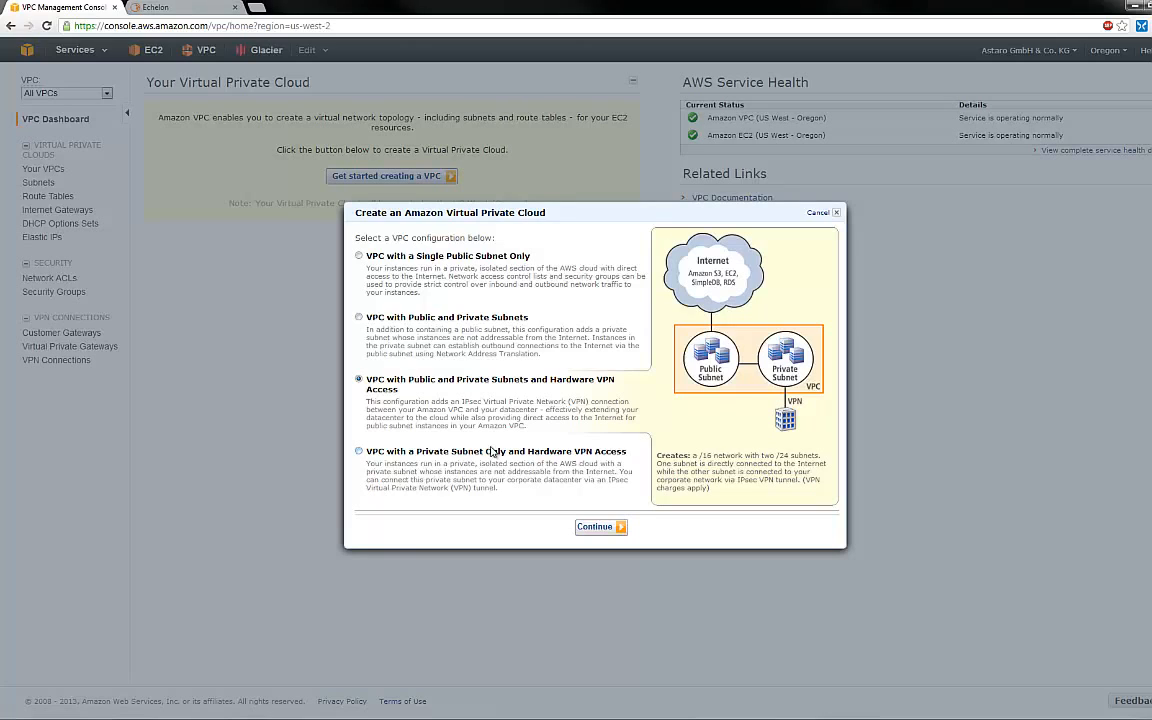
pyautogui.click(359, 451)
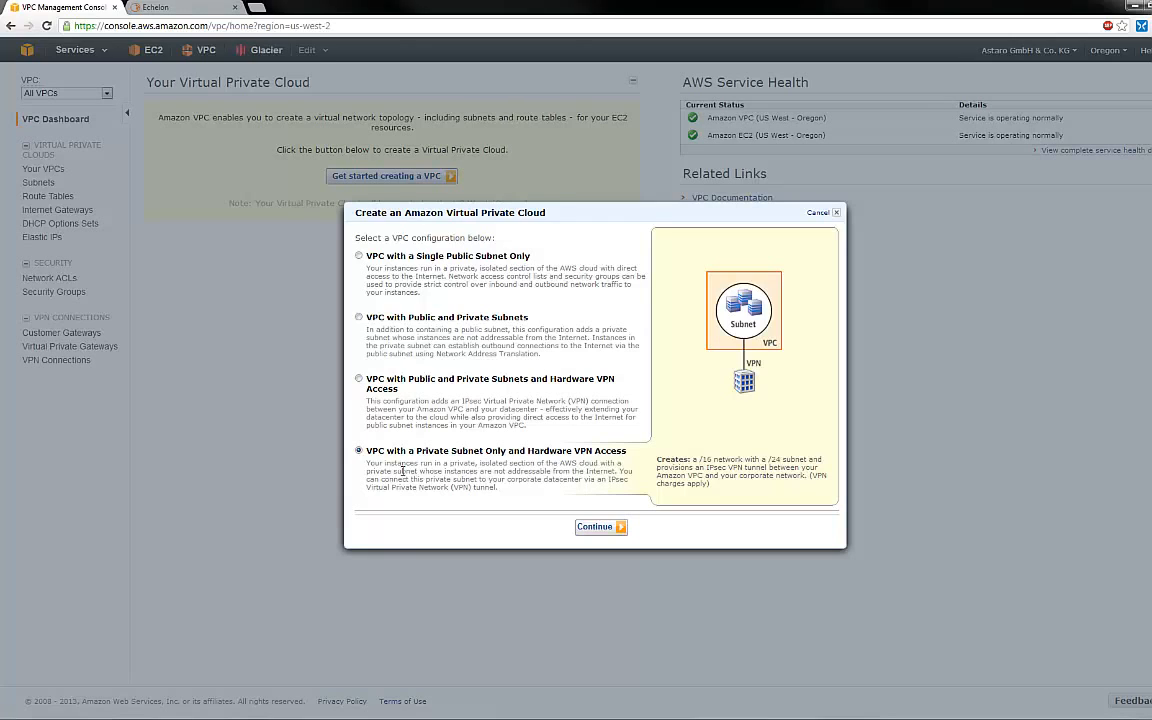
pyautogui.click(358, 380)
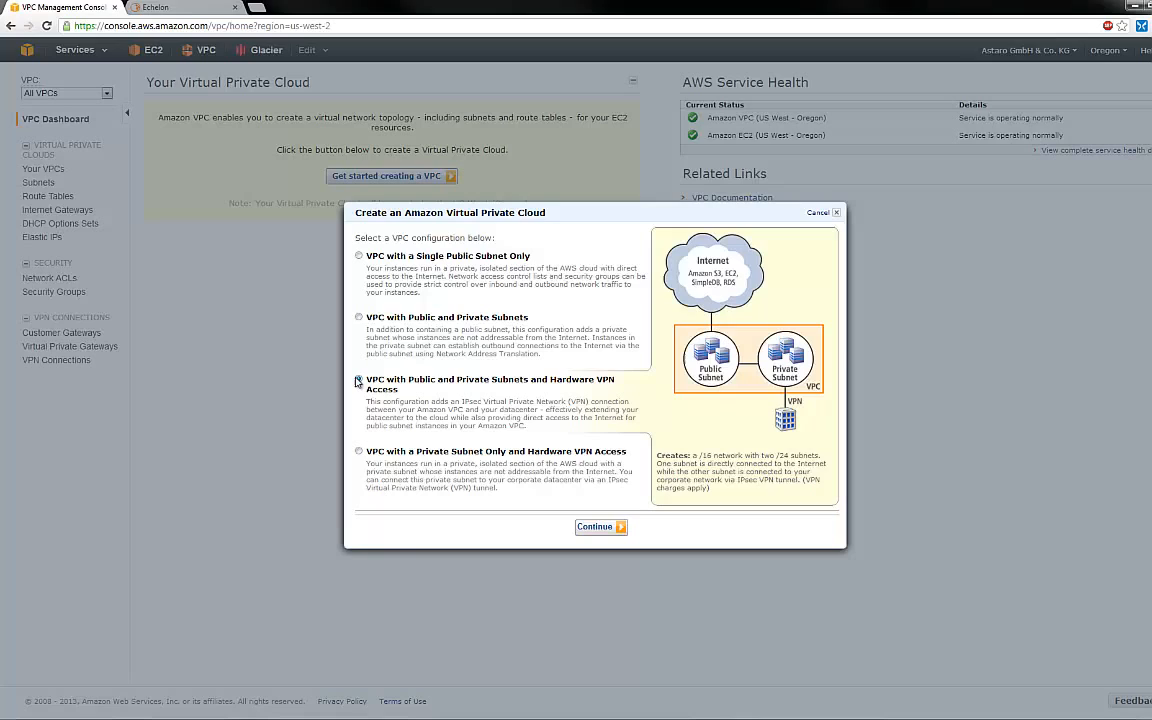
pyautogui.click(590, 528)
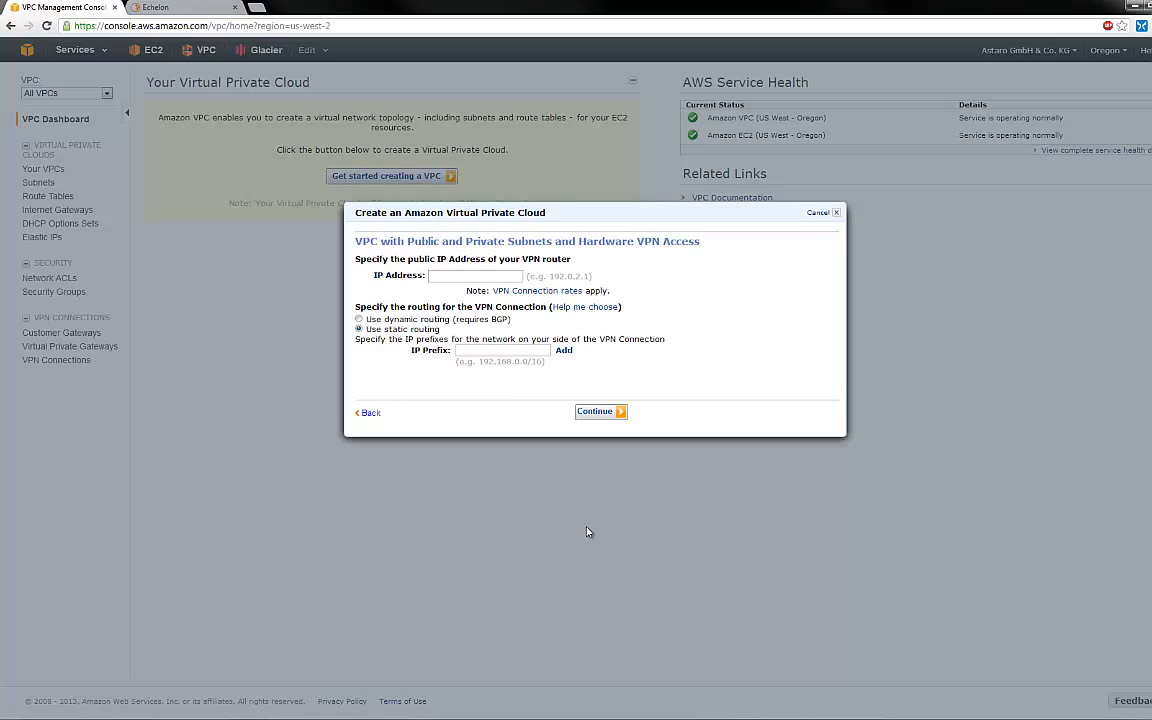
pyautogui.click(438, 275)
pyautogui.write('96')
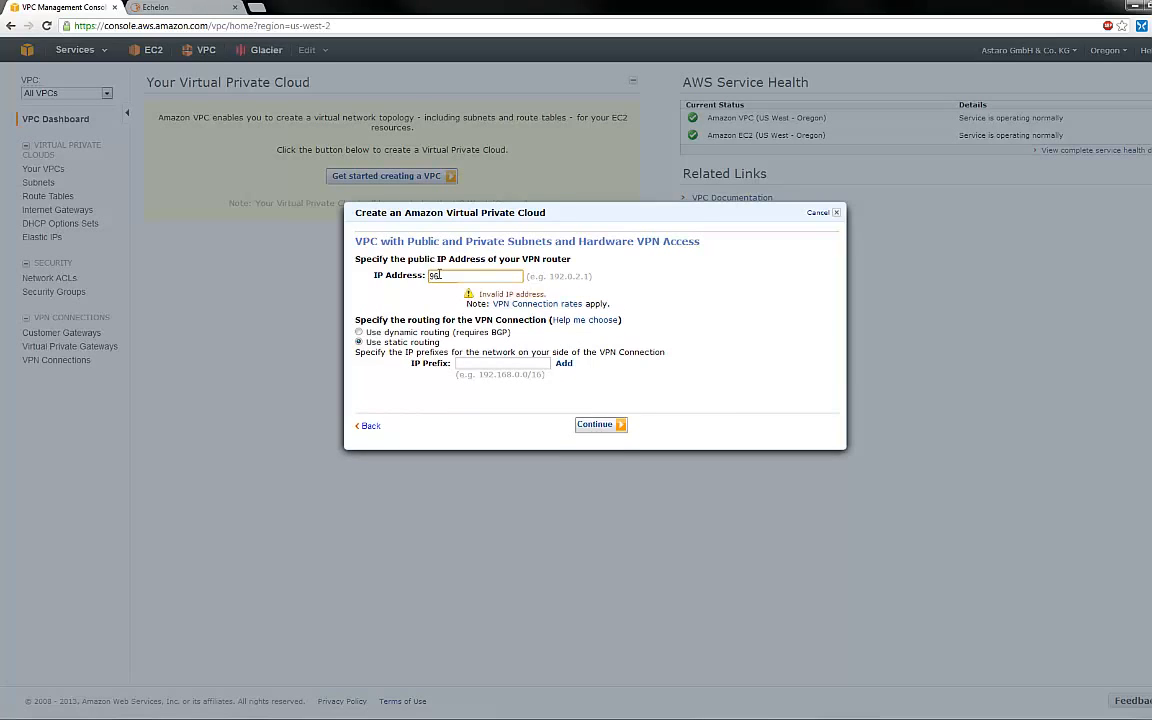
pyautogui.write('.50.240.11')
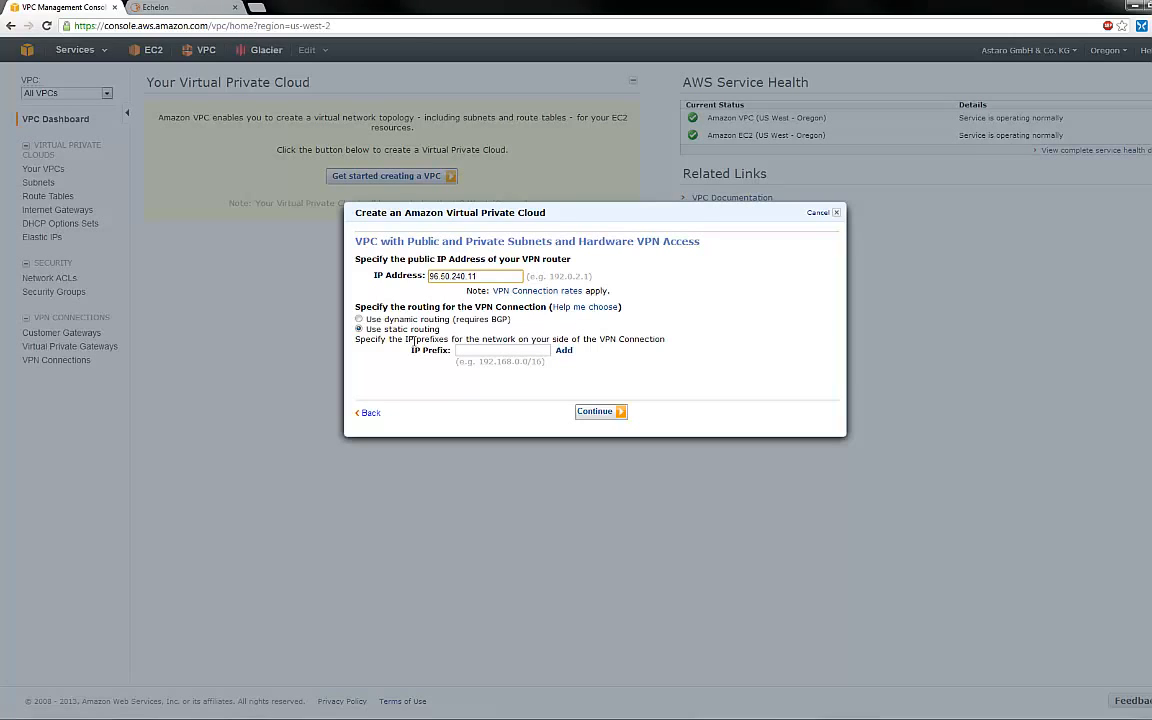
pyautogui.click(359, 319)
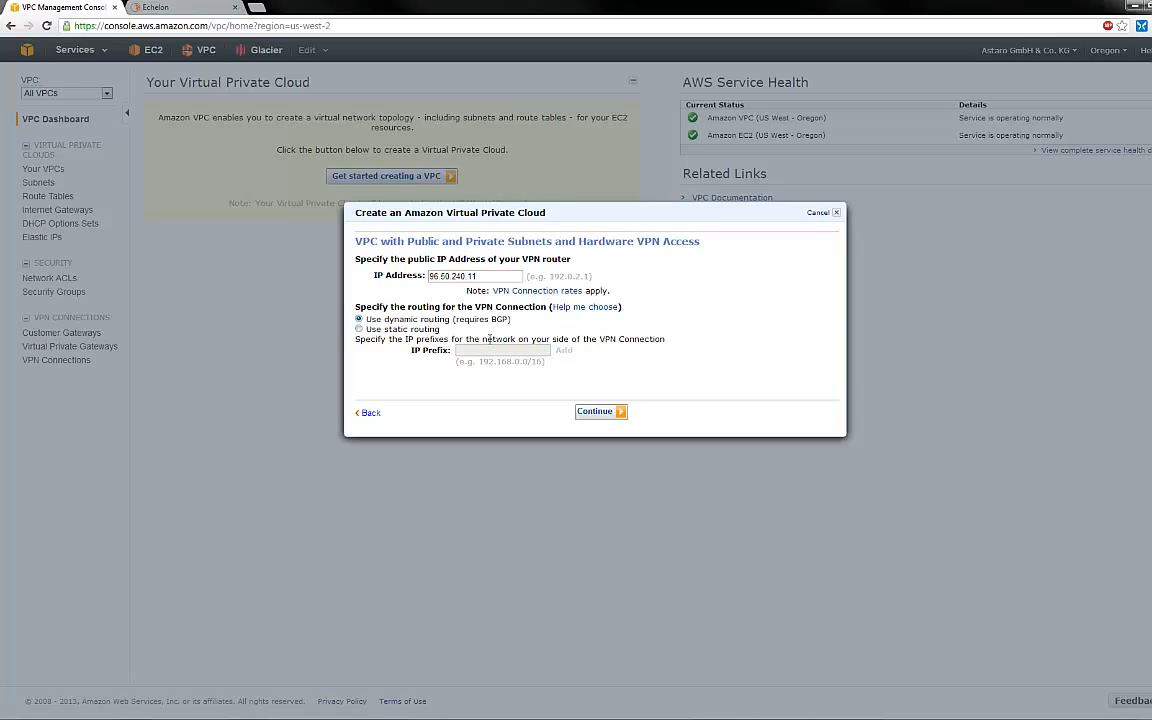
pyautogui.click(595, 411)
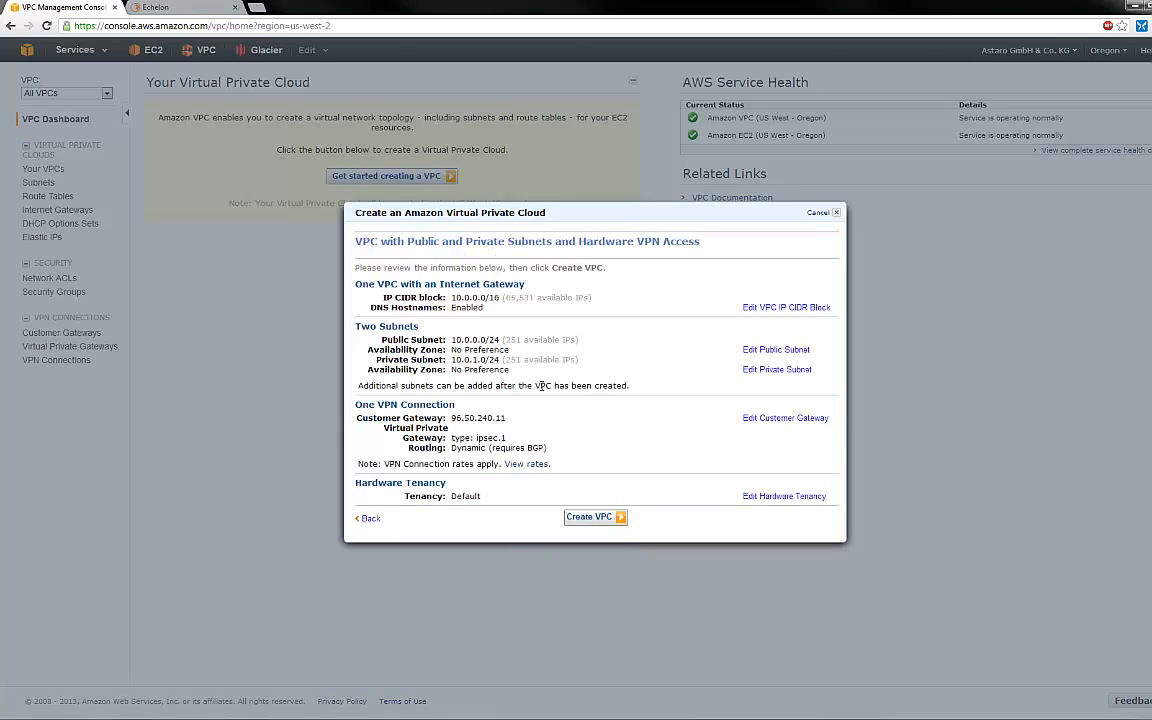
# Change the VPC's IP CIDR block to 192.168.80.0/22.
pyautogui.click(768, 308)
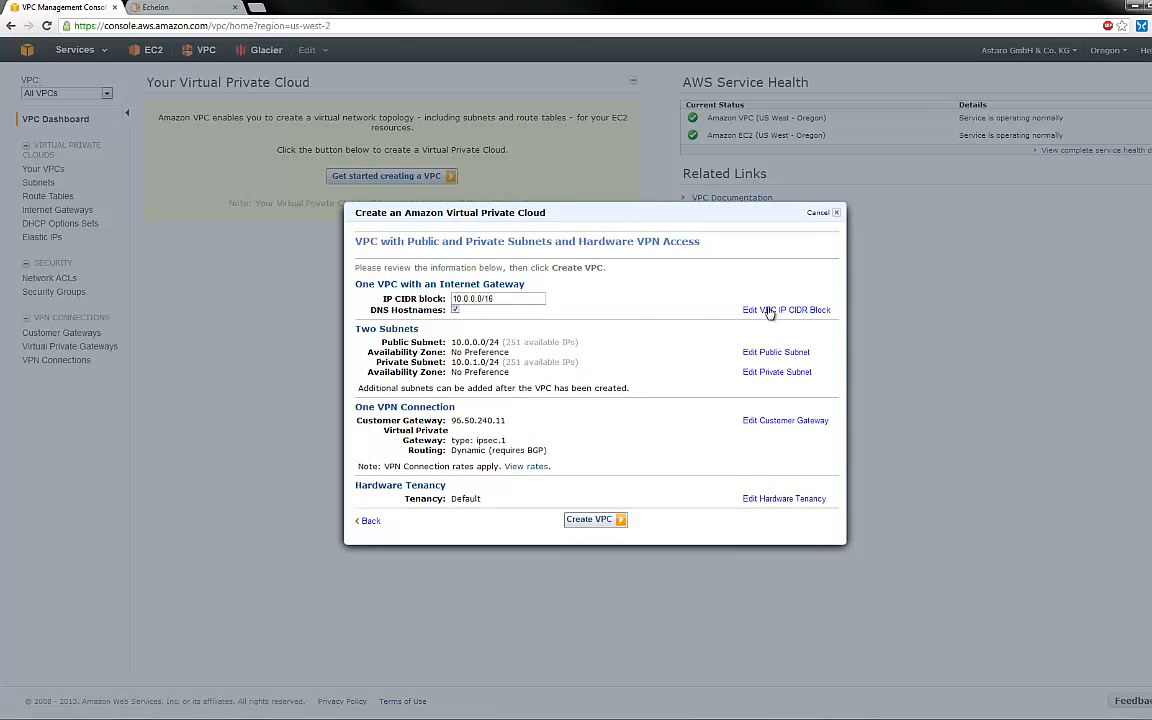
pyautogui.moveTo(505, 299); pyautogui.dragTo(447, 296)
pyautogui.write('192.168.80.0/22')
# Set the public subnet to 192.168.80.0/24 and the private subnet to 192.168.81.0/24.
pyautogui.click(753, 354)
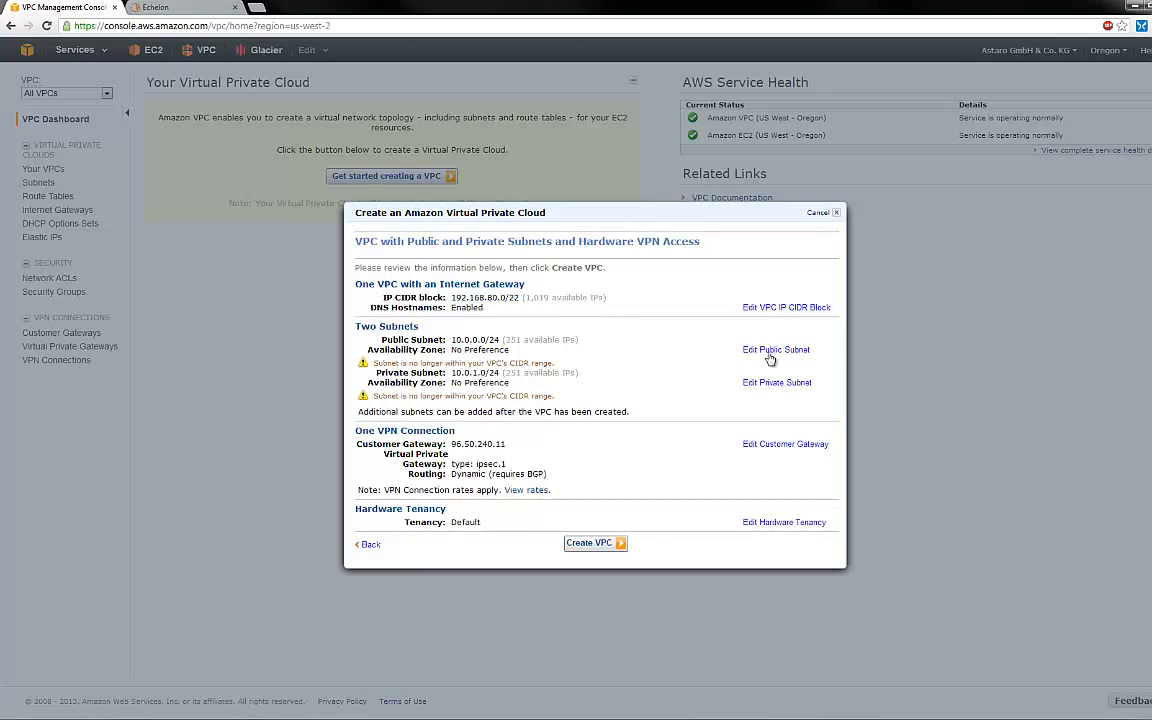
pyautogui.moveTo(517, 343); pyautogui.dragTo(401, 333)
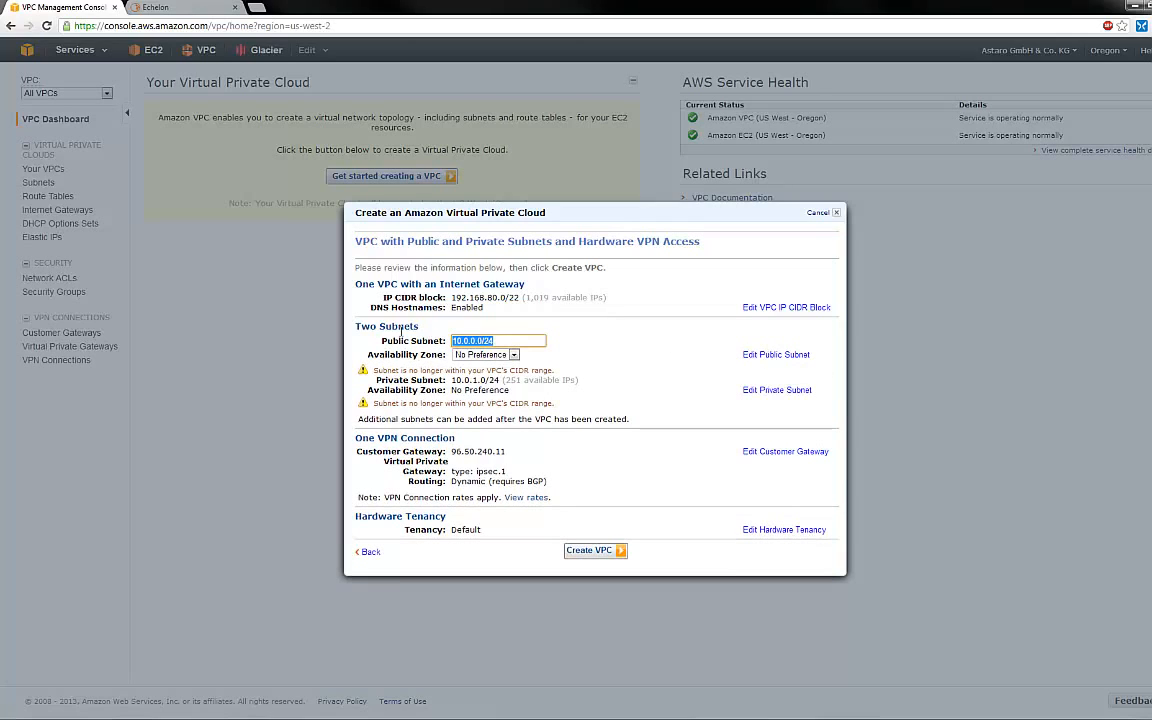
pyautogui.write('192.16')
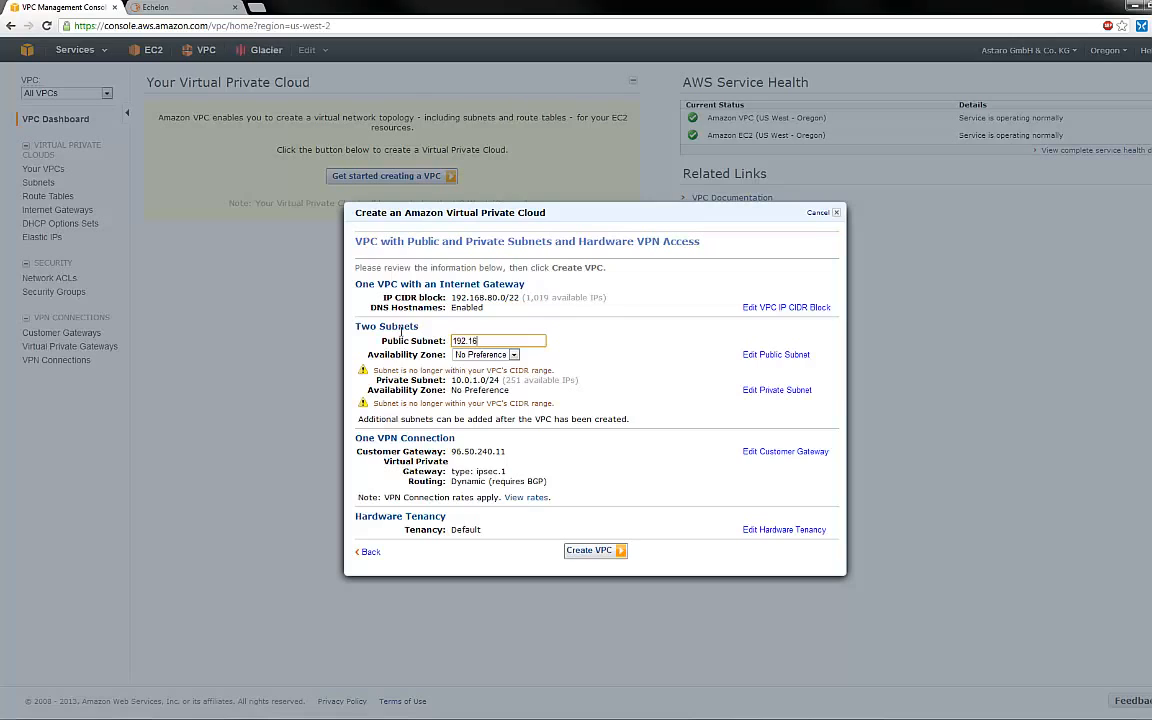
pyautogui.write('8.80.0/24')
pyautogui.click(748, 393)
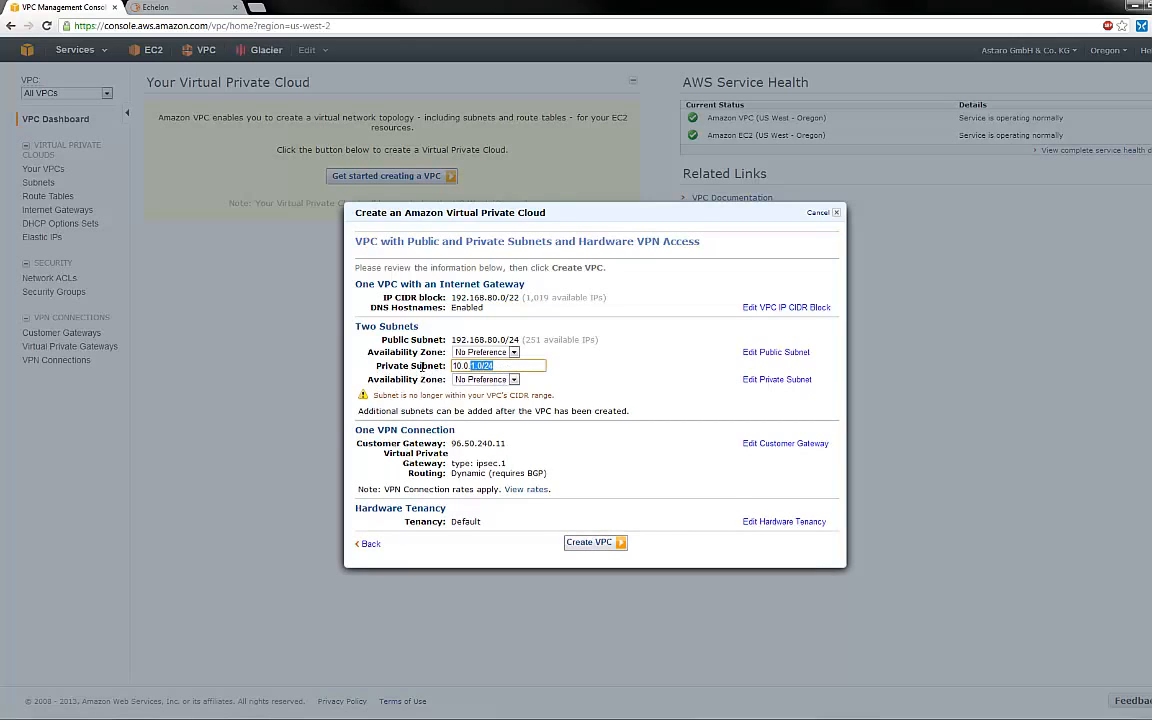
pyautogui.write('192.168.81.0/24')
# Assign both subnets to availability zone us-west-2a and create the VPC.
pyautogui.click(465, 353)
pyautogui.click(477, 364)
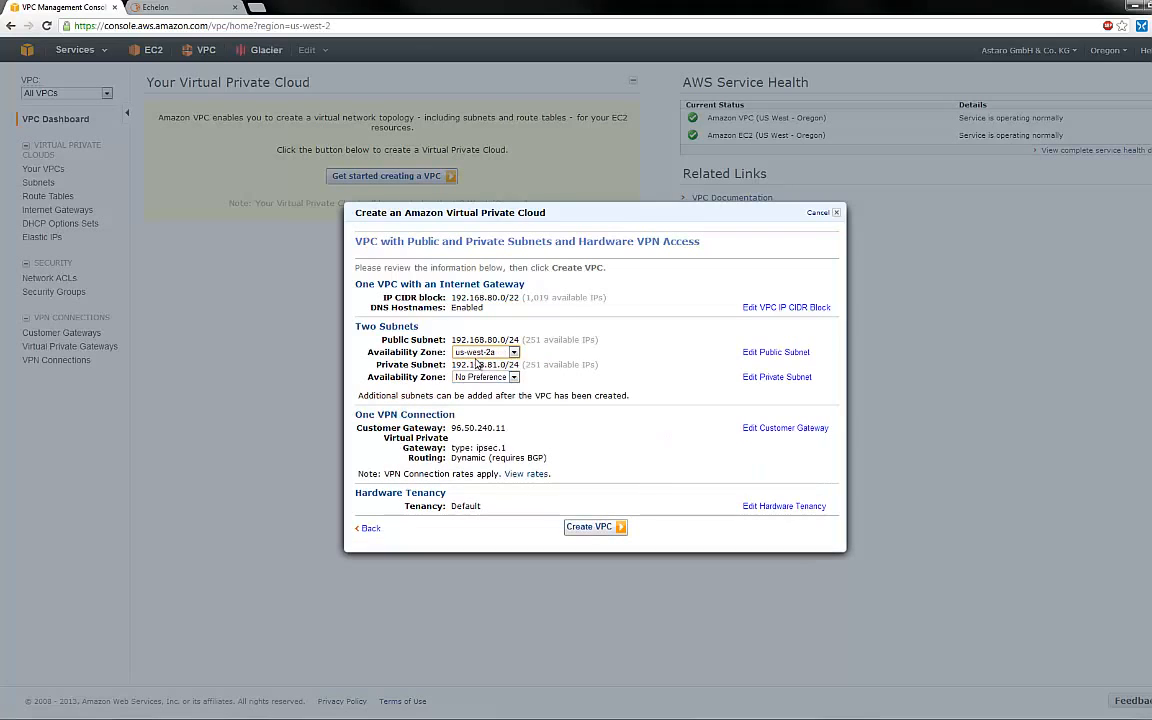
pyautogui.click(482, 377)
pyautogui.click(480, 398)
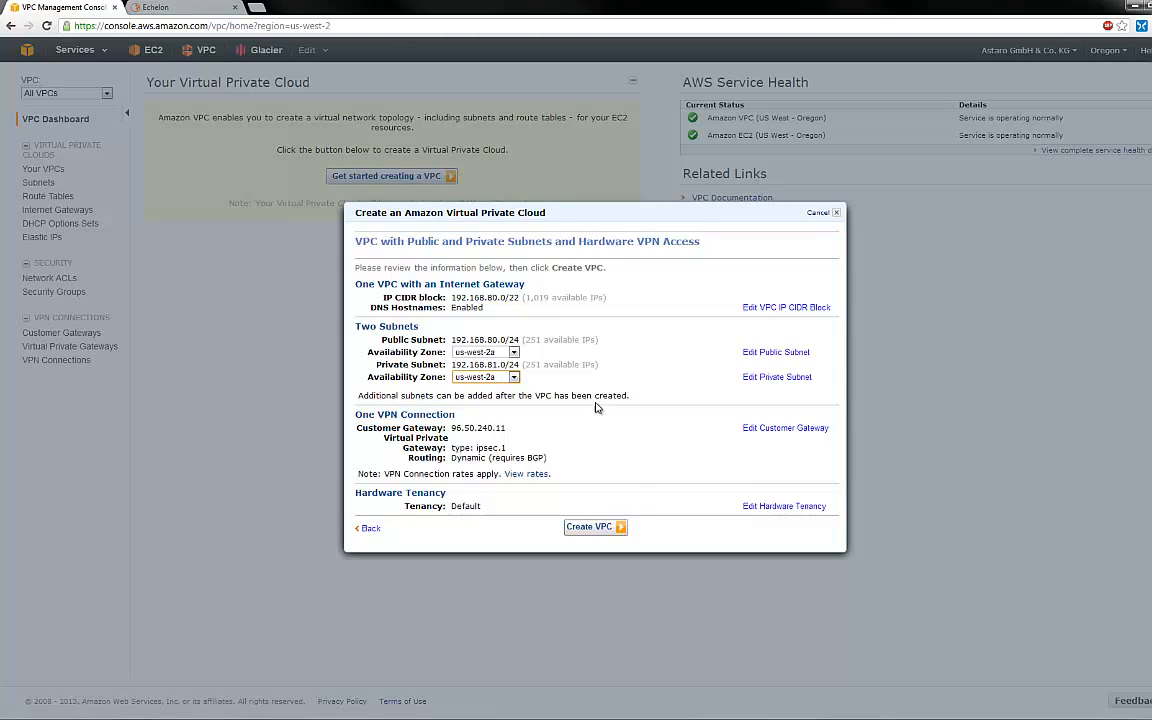
pyautogui.click(590, 527)
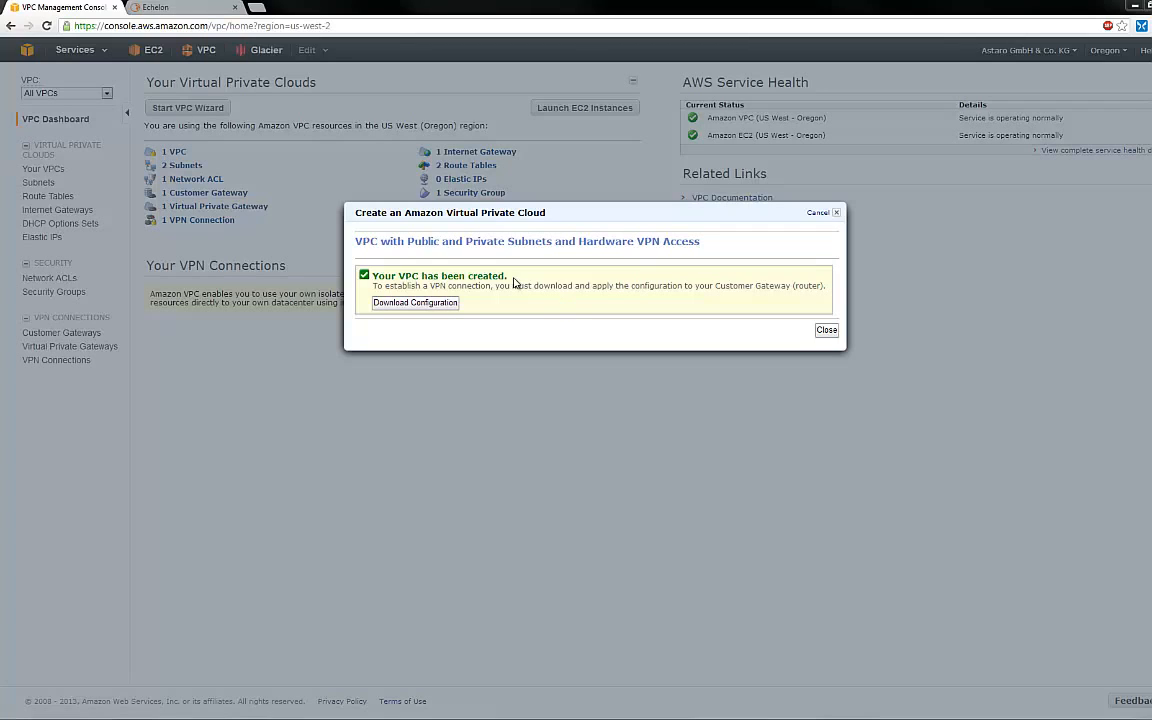
# Download the VPN configuration file for vendor Sophos, platform UTM, software V9.
pyautogui.click(419, 303)
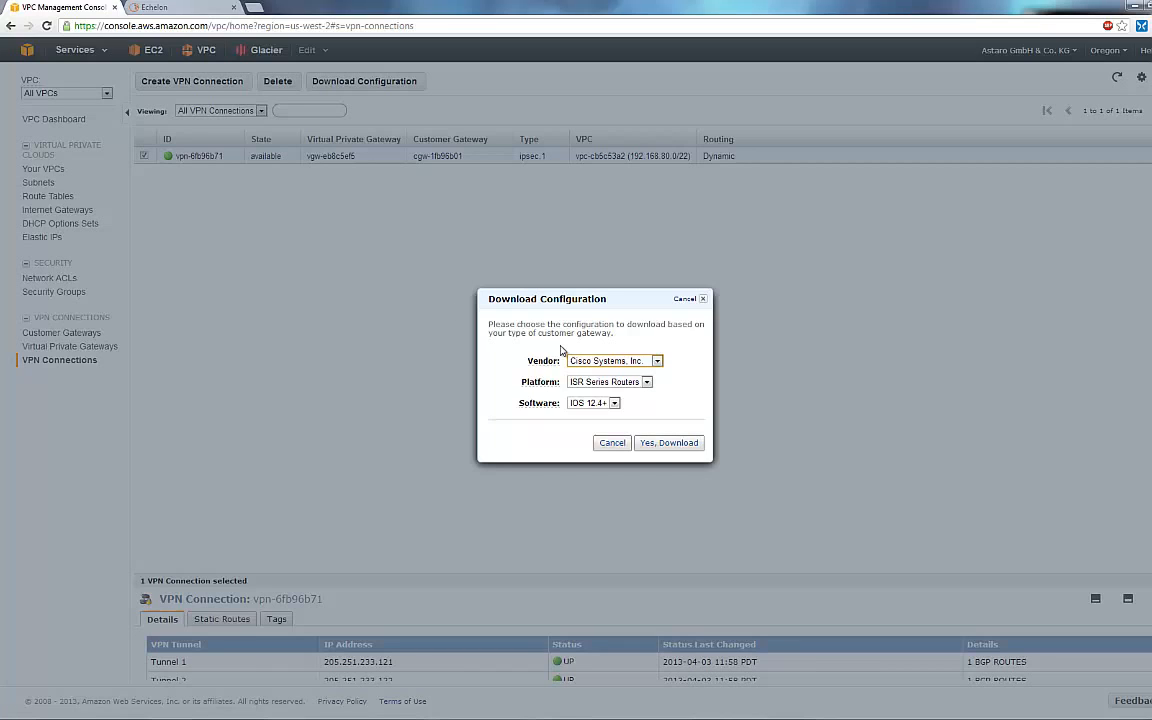
pyautogui.click(656, 360)
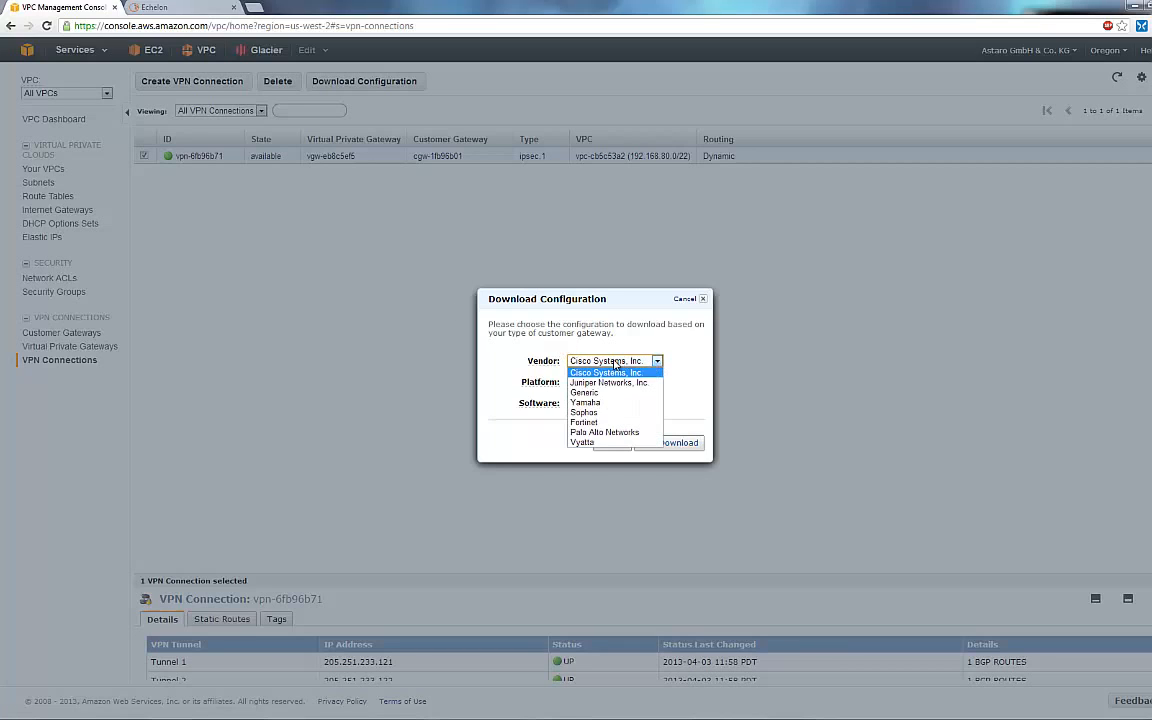
pyautogui.click(604, 412)
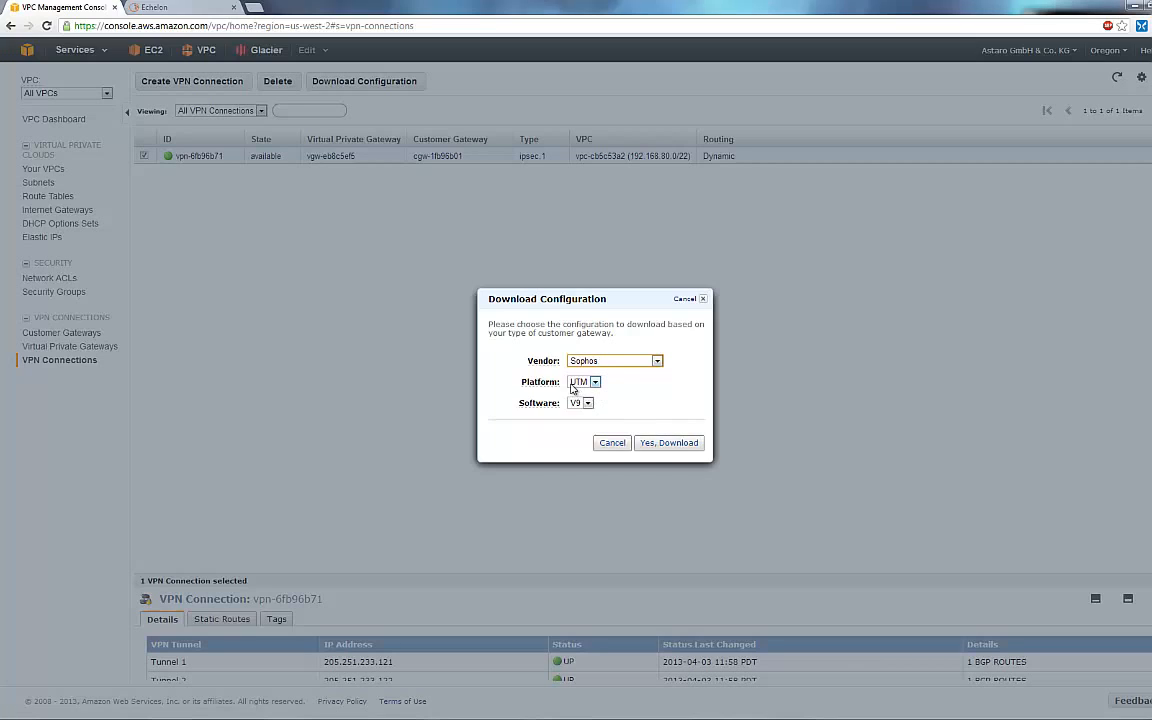
pyautogui.click(581, 386)
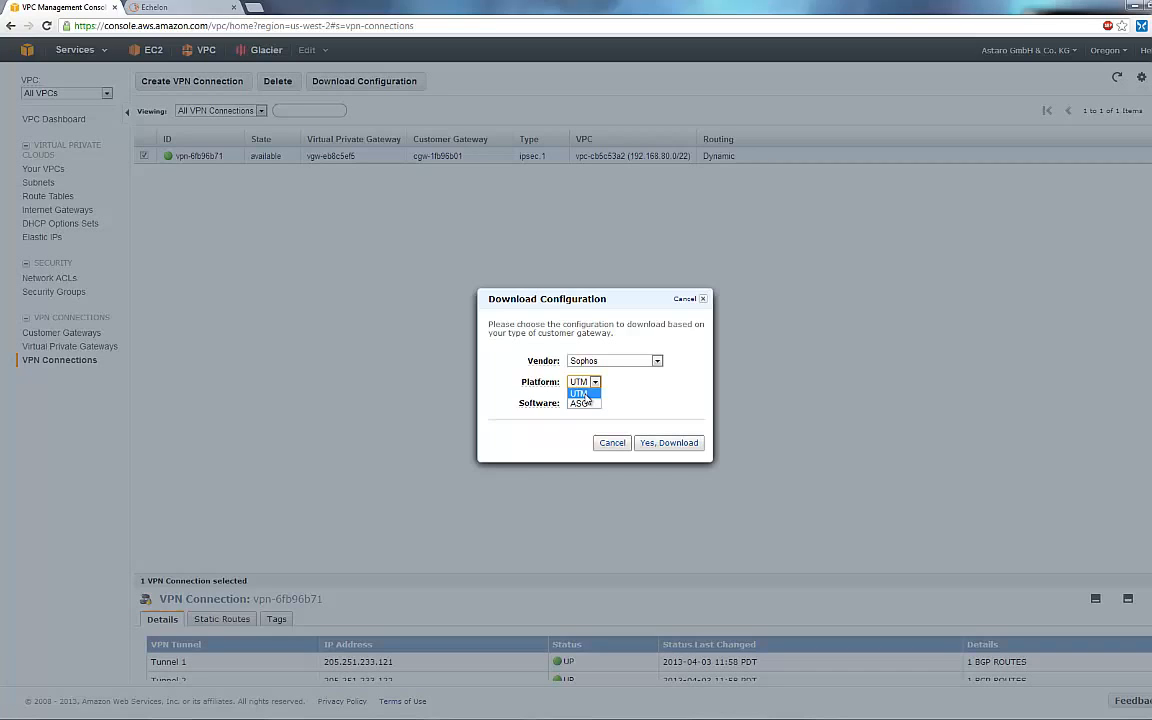
pyautogui.click(585, 394)
pyautogui.click(588, 403)
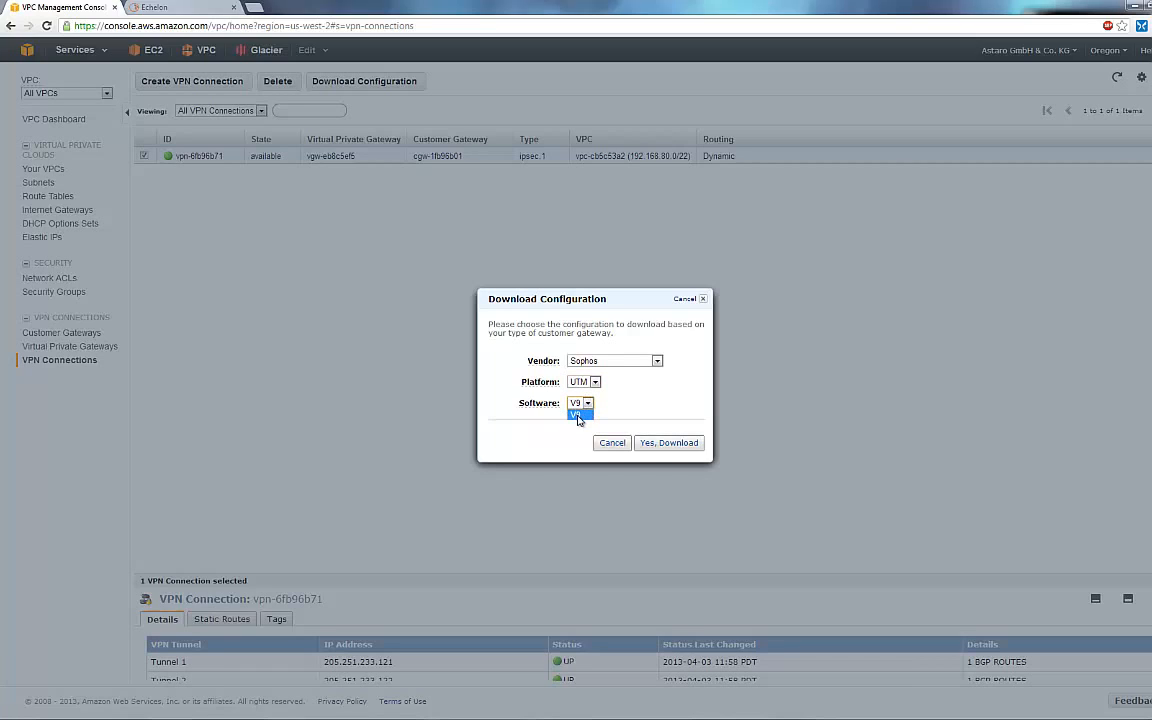
pyautogui.click(577, 416)
pyautogui.click(671, 446)
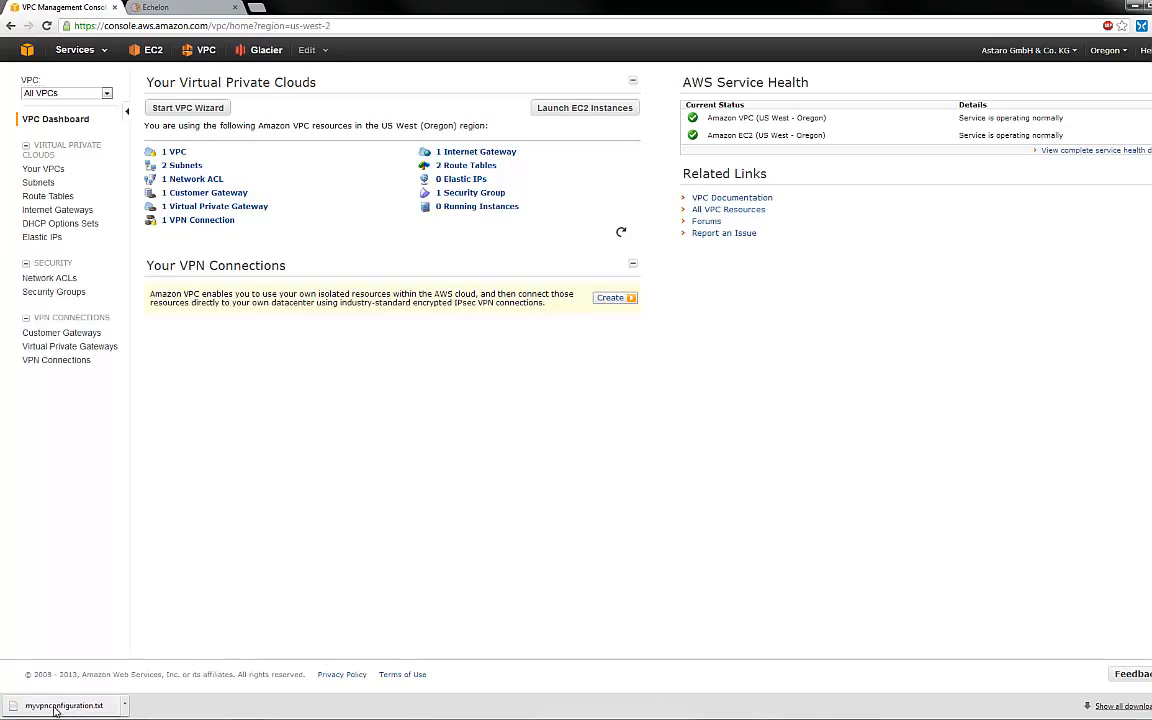
pyautogui.click(1150, 706)
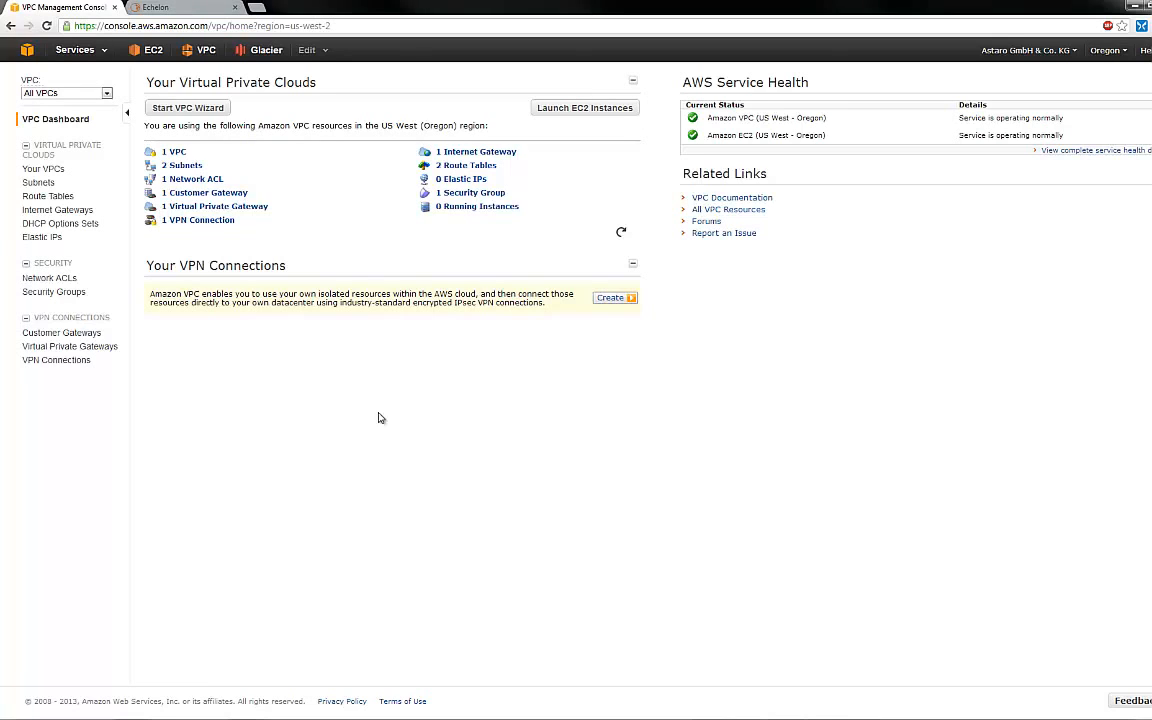
# Start launching an EC2 instance with the Classic Wizard, using the 64-bit Microsoft Windows Server 2008 Base image.
pyautogui.click(145, 52)
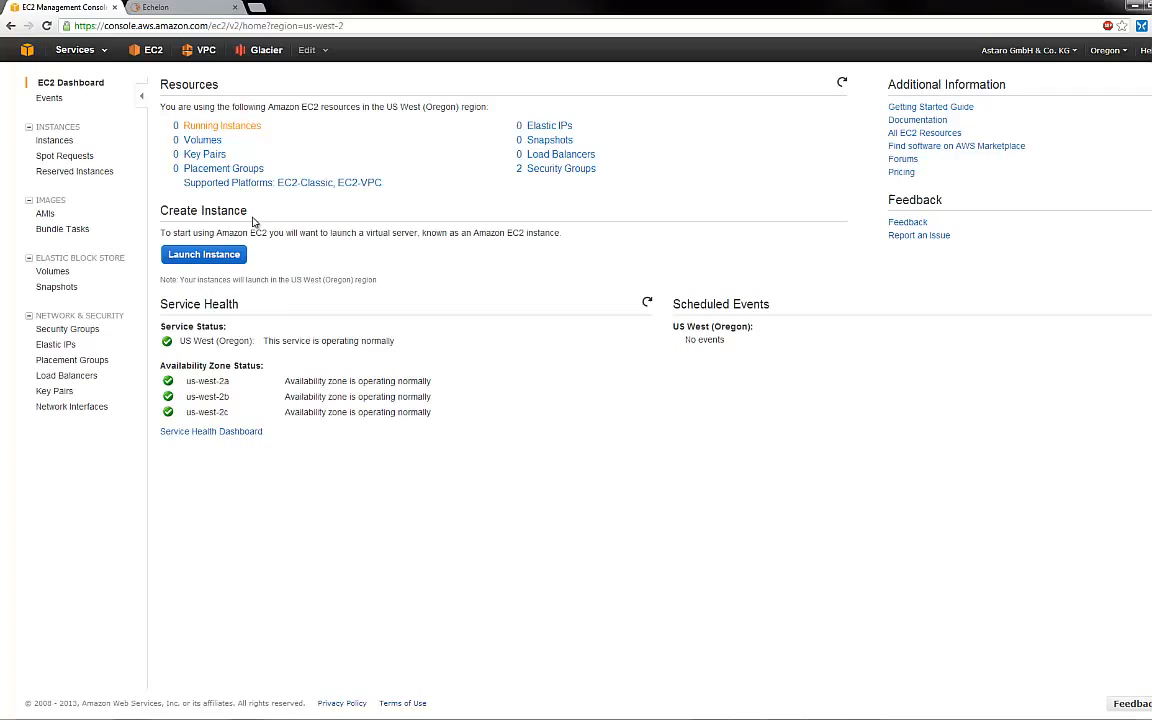
pyautogui.click(205, 253)
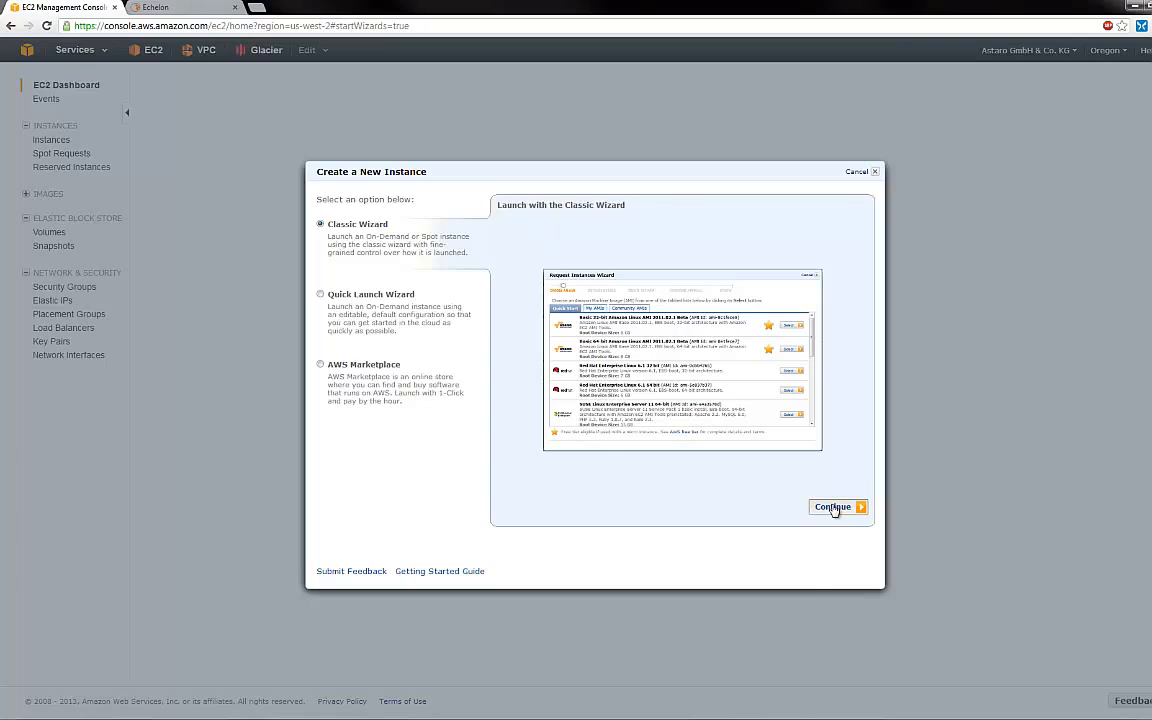
pyautogui.click(830, 506)
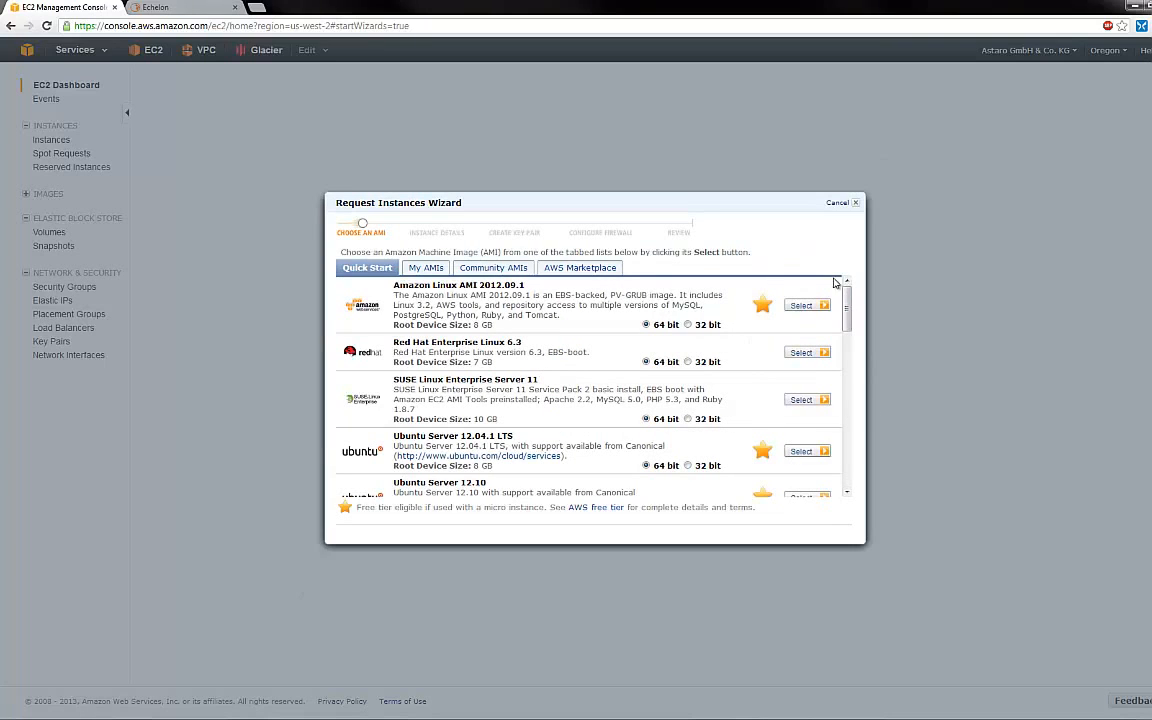
pyautogui.moveTo(845, 305); pyautogui.dragTo(845, 330)
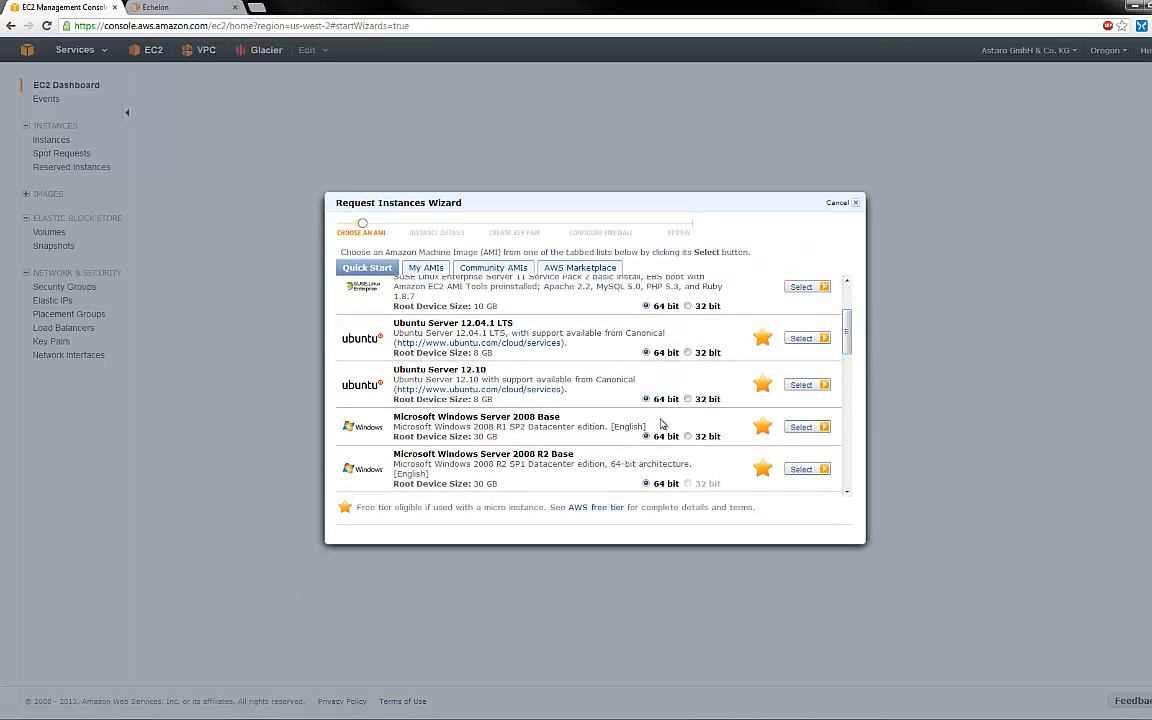
pyautogui.click(806, 432)
# Set the instance type to M1 Small and launch it into EC2-VPC on the 192.168.81.0/24 subnet, proceeding to the advanced instance options.
pyautogui.click(615, 282)
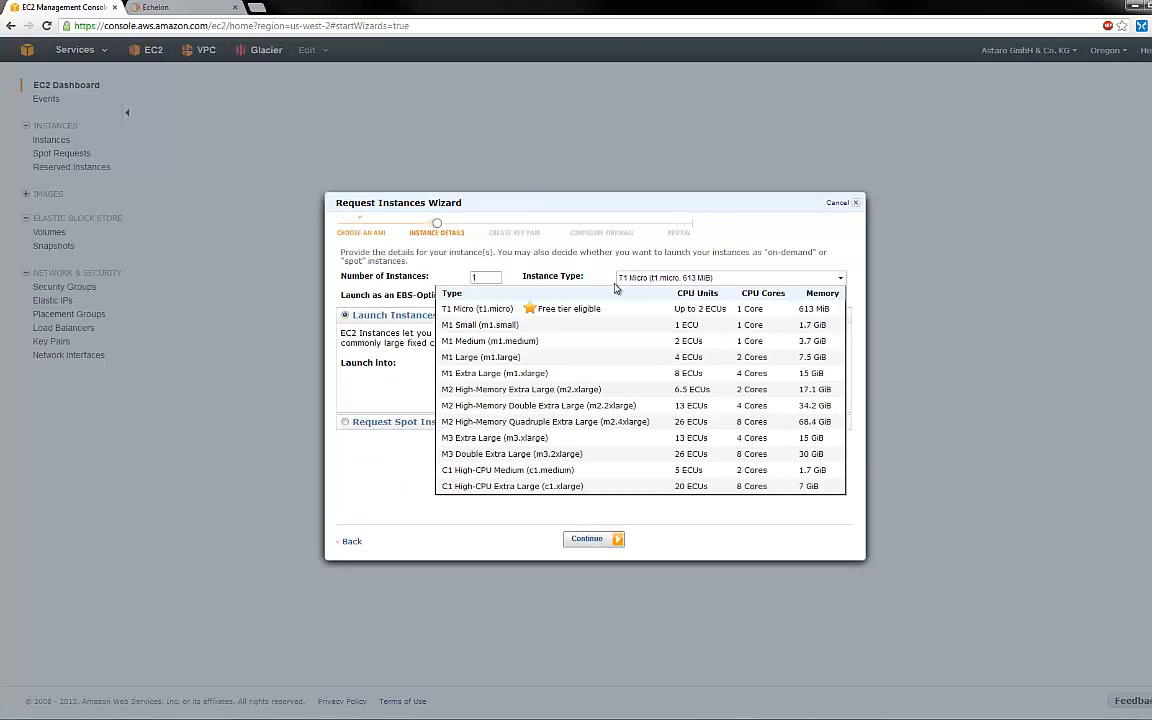
pyautogui.click(643, 326)
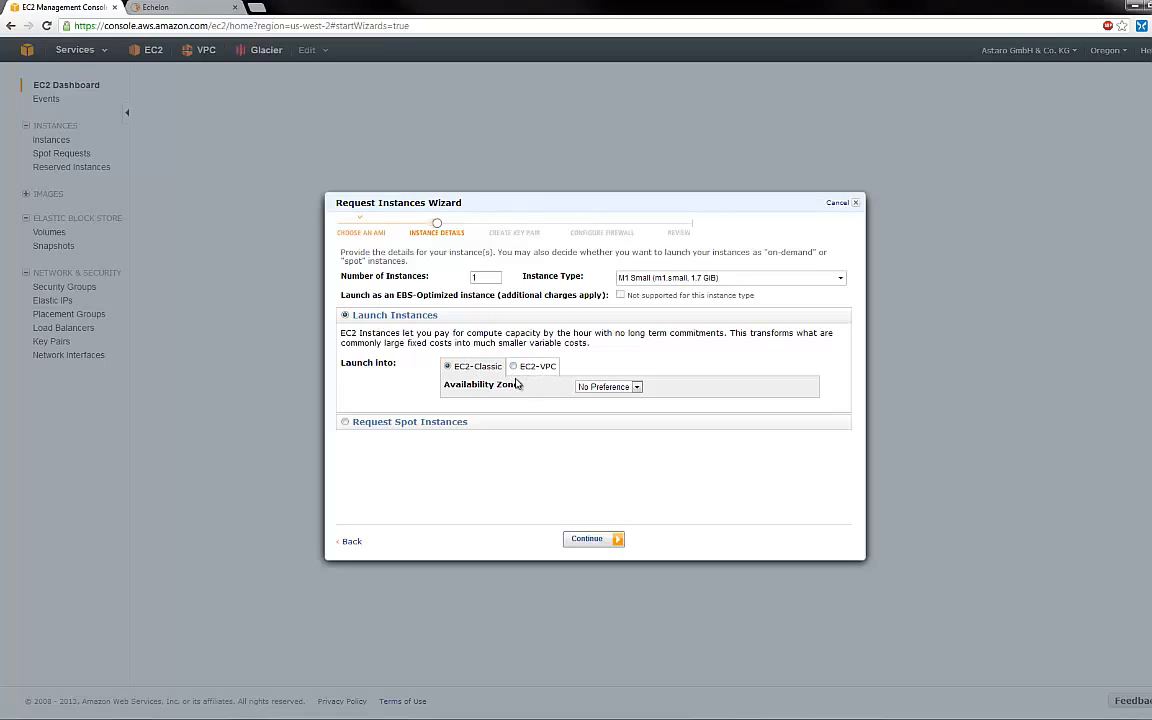
pyautogui.click(513, 367)
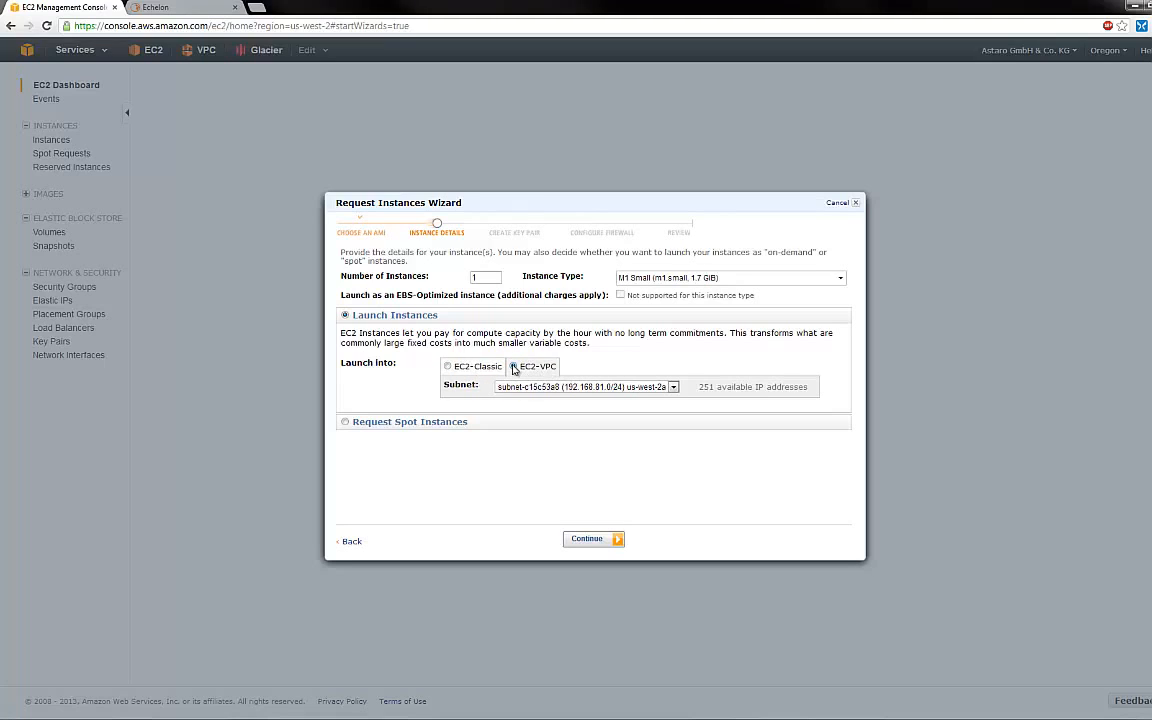
pyautogui.click(603, 390)
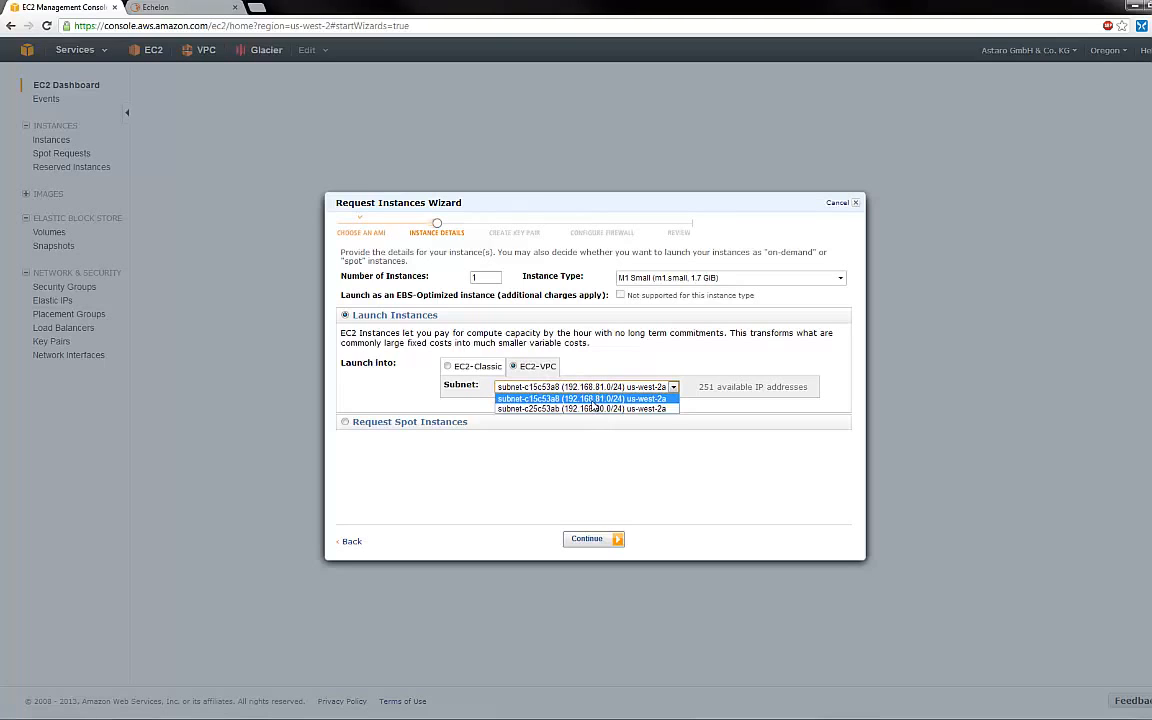
pyautogui.click(598, 399)
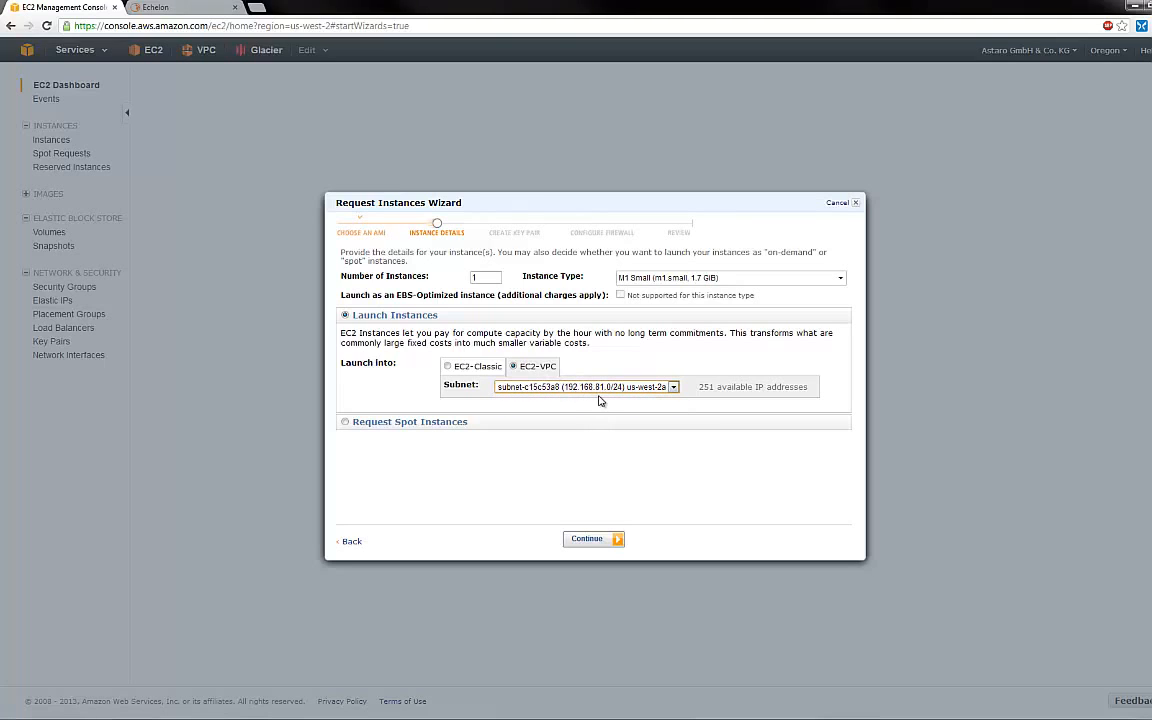
pyautogui.click(588, 541)
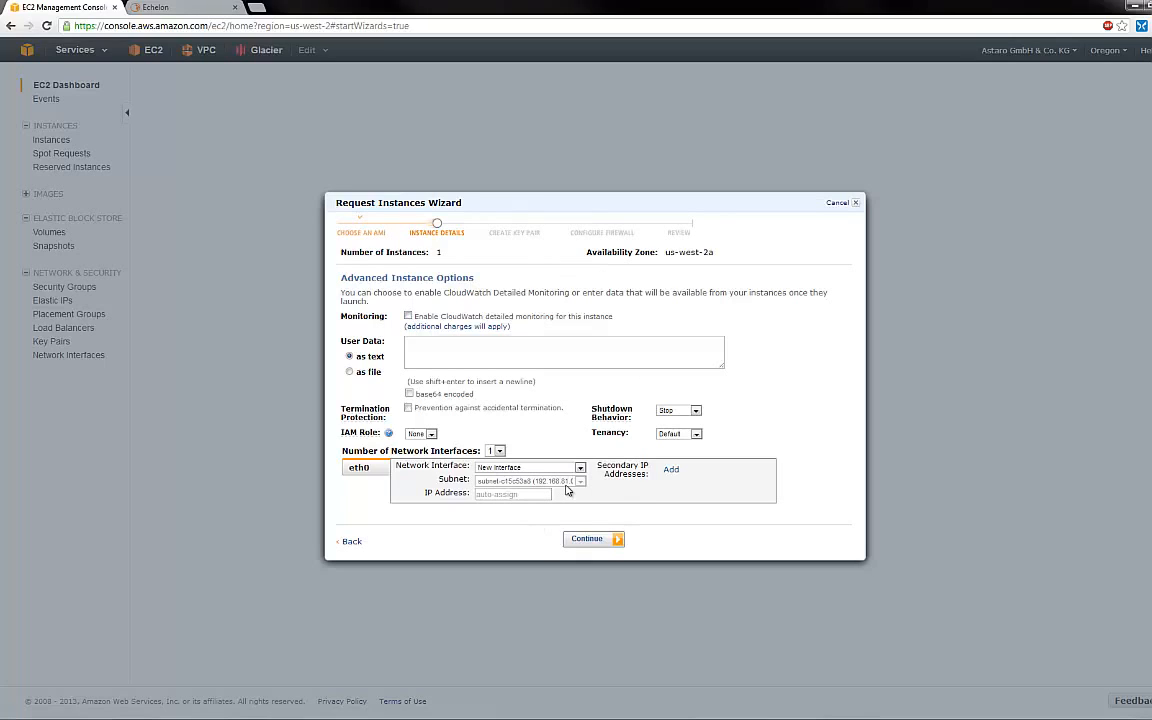
# Assign the IP address 192.168.81.15 to the instance's eth0 network interface and proceed to the storage configuration.
pyautogui.click(516, 495)
pyautogui.write('192.168.8')
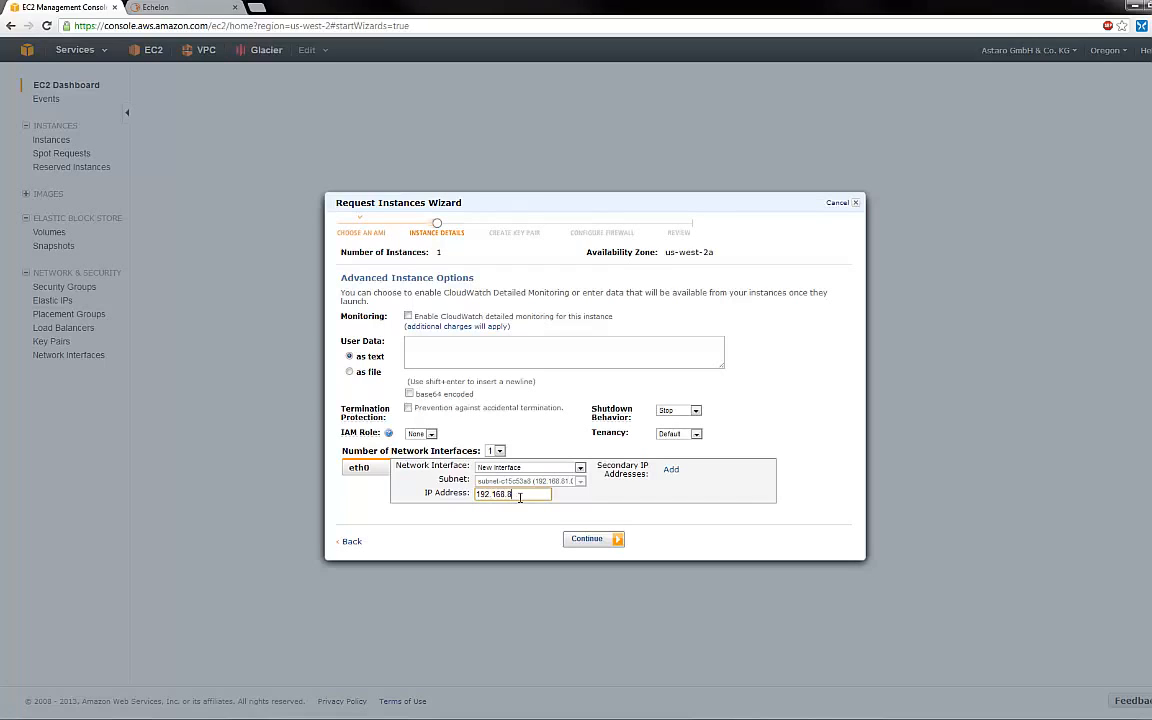
pyautogui.write('1.15')
pyautogui.click(590, 540)
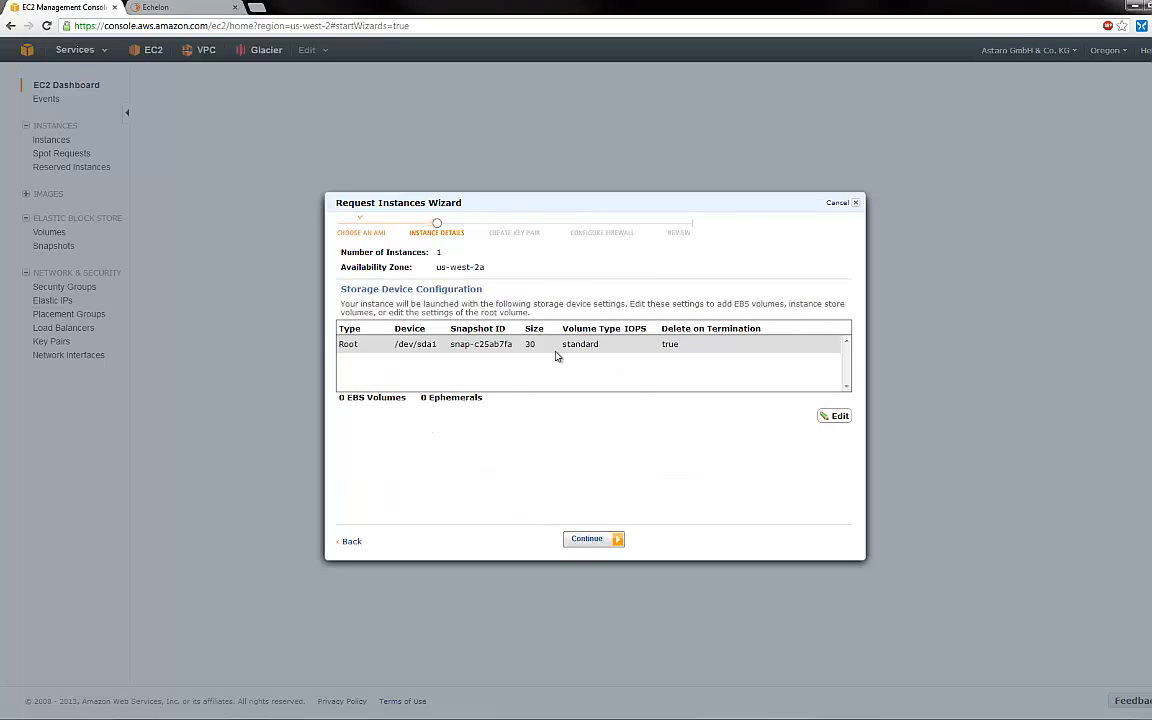
# Set the root volume size to 60 GiB, save it and proceed to the instance tags.
pyautogui.click(834, 416)
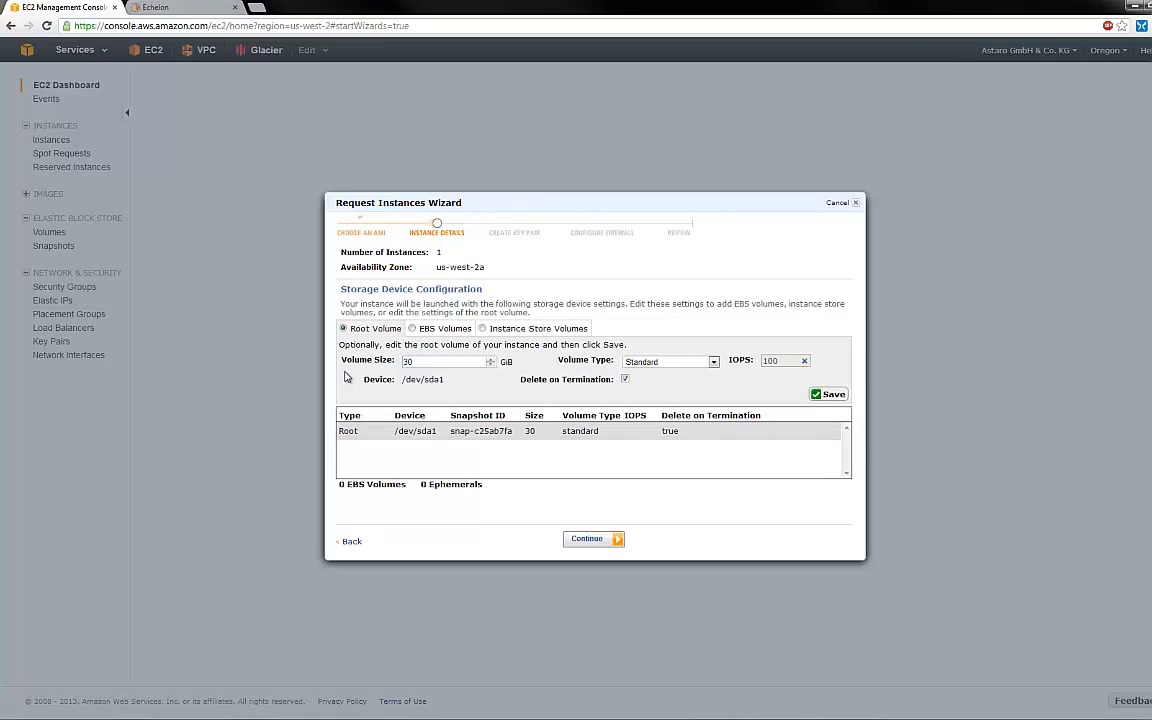
pyautogui.doubleClick(424, 365)
pyautogui.write('60')
pyautogui.click(829, 396)
pyautogui.click(607, 541)
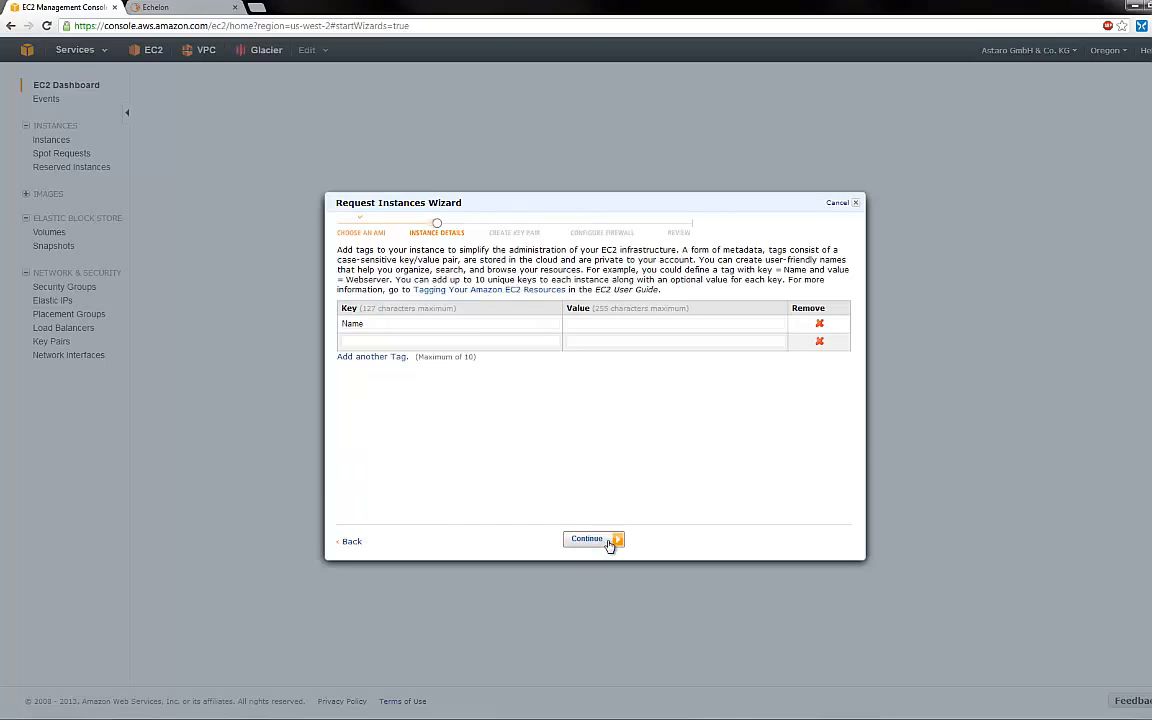
# Set the instance's Name tag to "Windows Server (Private)" and proceed to the key pair settings.
pyautogui.click(575, 323)
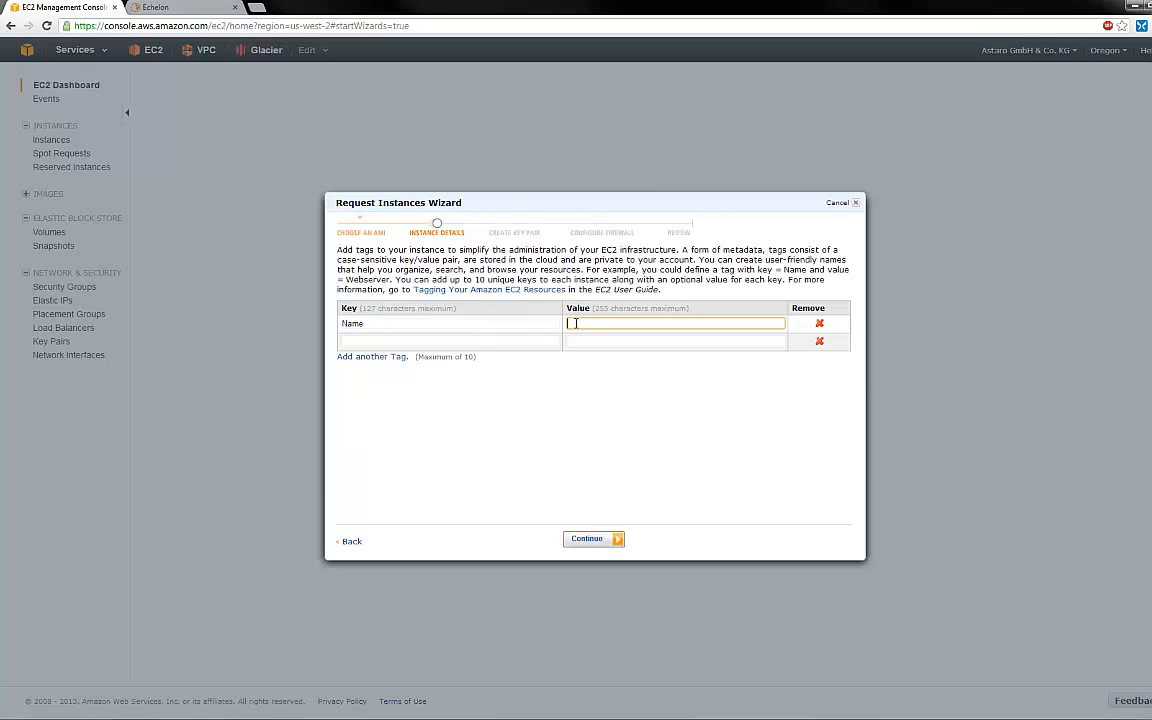
pyautogui.write('Windows Server (Private)')
pyautogui.click(587, 539)
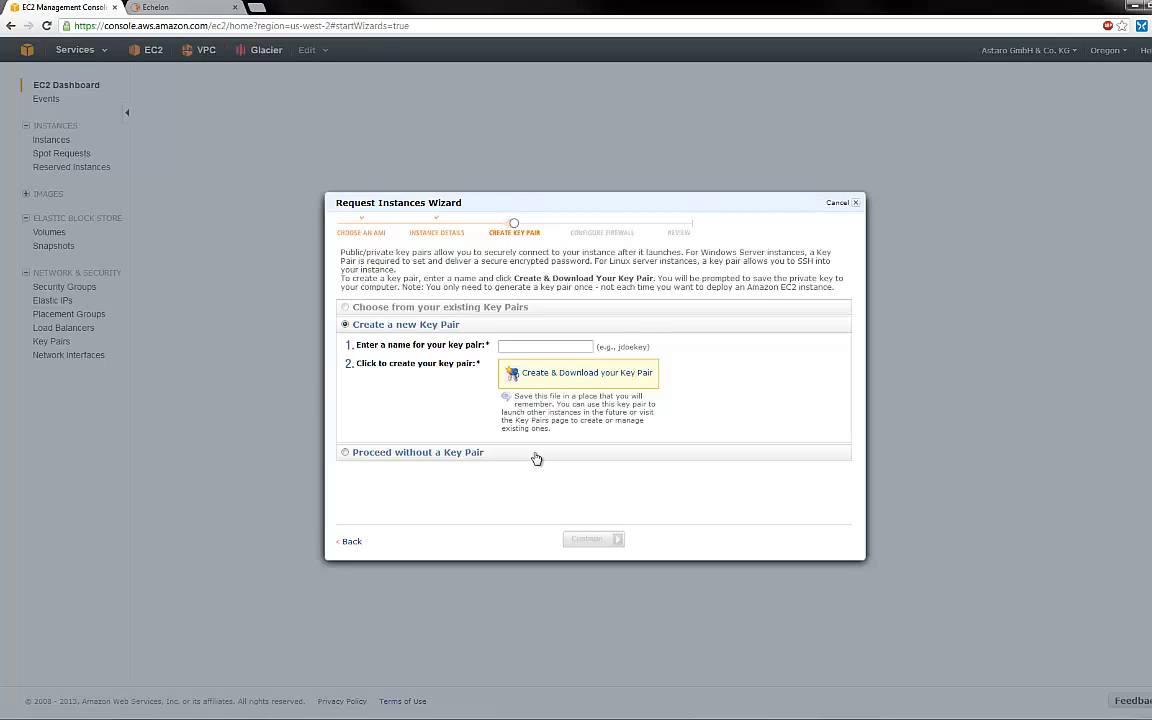
# Create and download a new key pair named MyVPCKey.
pyautogui.click(530, 345)
pyautogui.write('MyVPCKey')
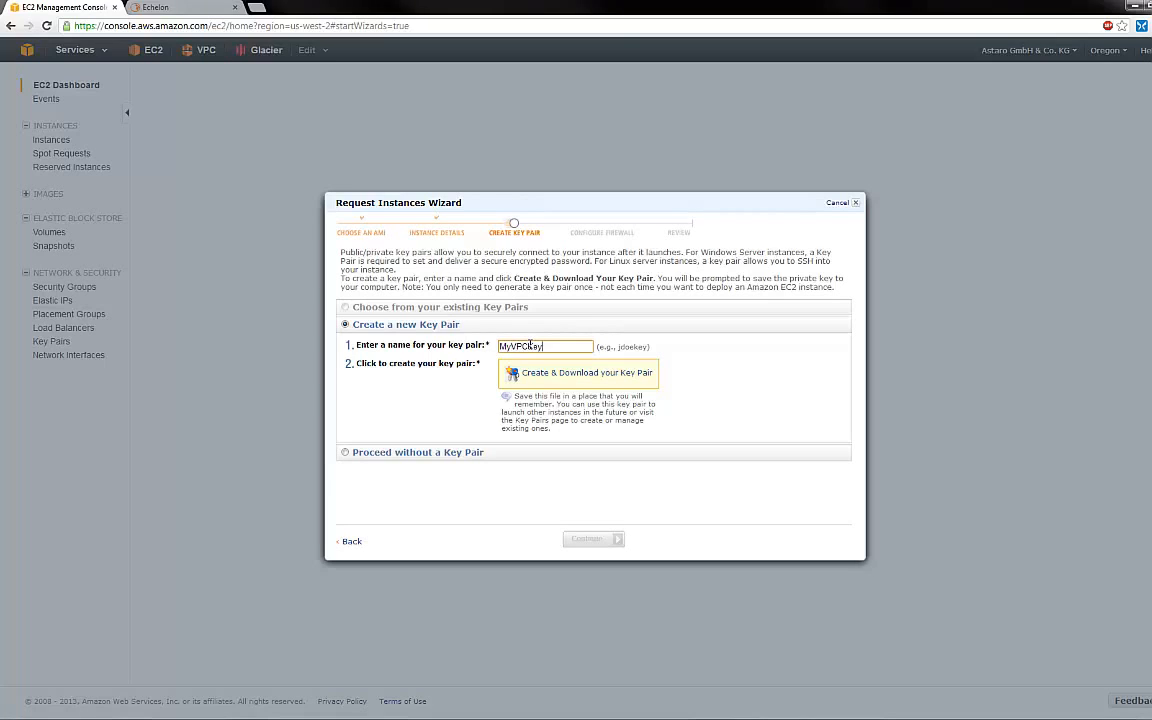
pyautogui.click(541, 373)
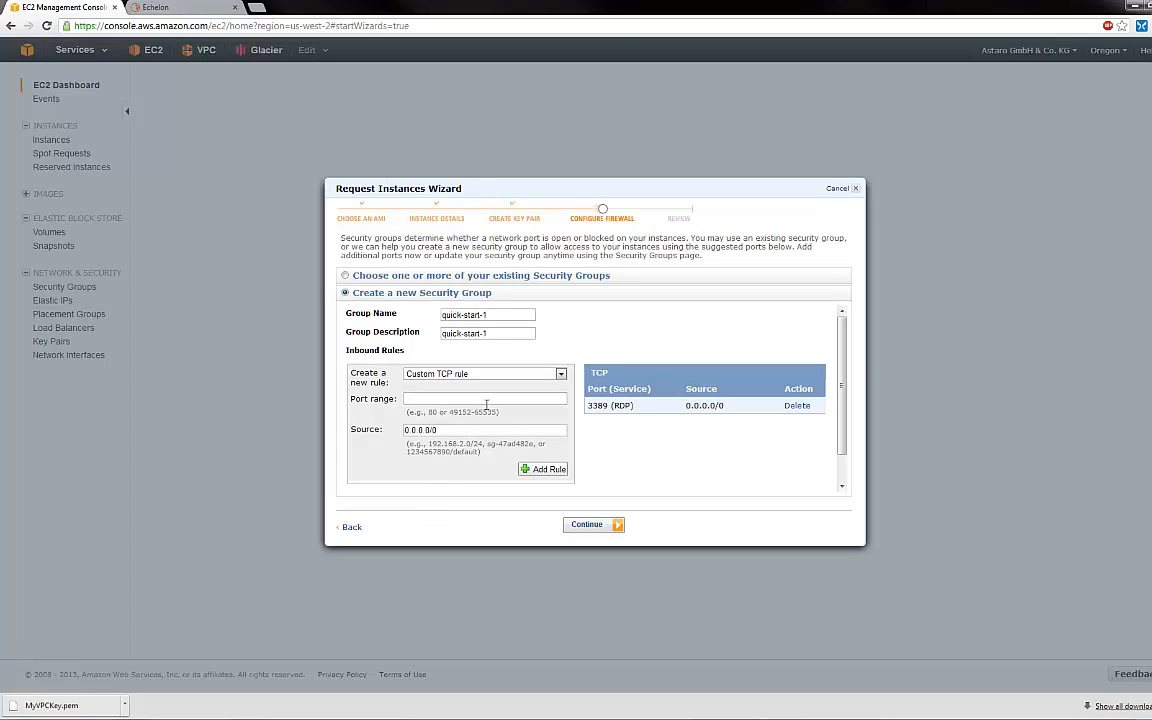
# Name the new security group "fullyopen" and give it the description "all traffic".
pyautogui.moveTo(503, 316); pyautogui.dragTo(431, 317)
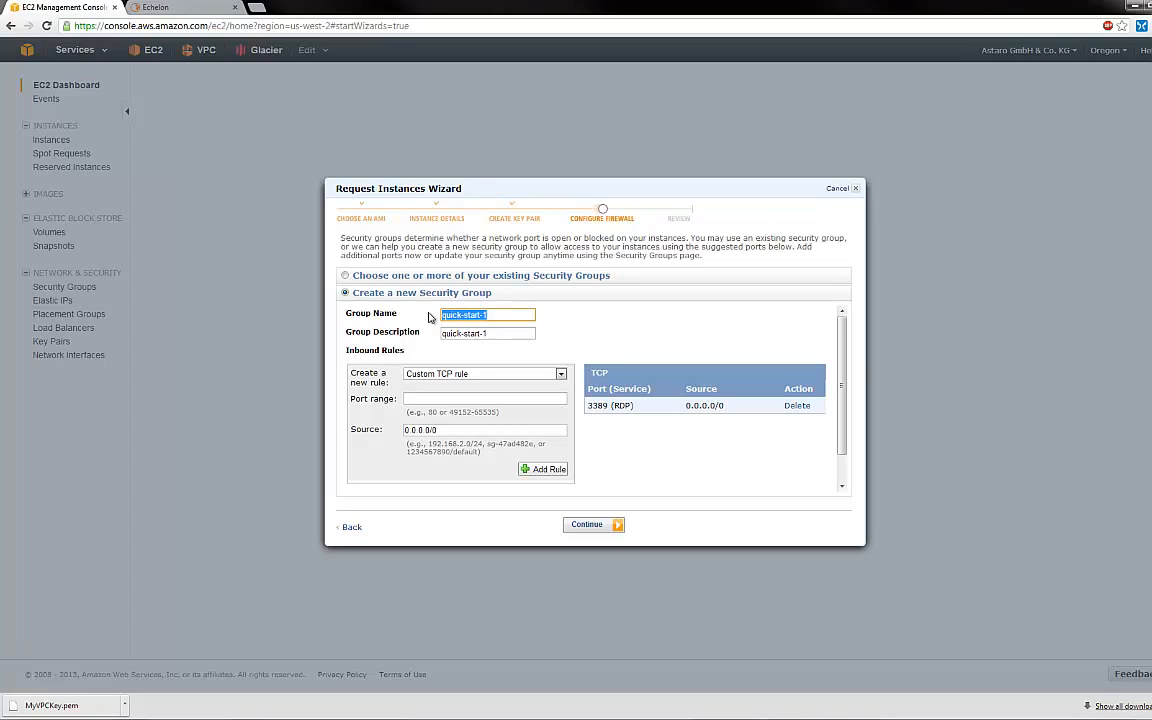
pyautogui.write('fullyopen')
pyautogui.press('Tab')
pyautogui.write('all traffic')
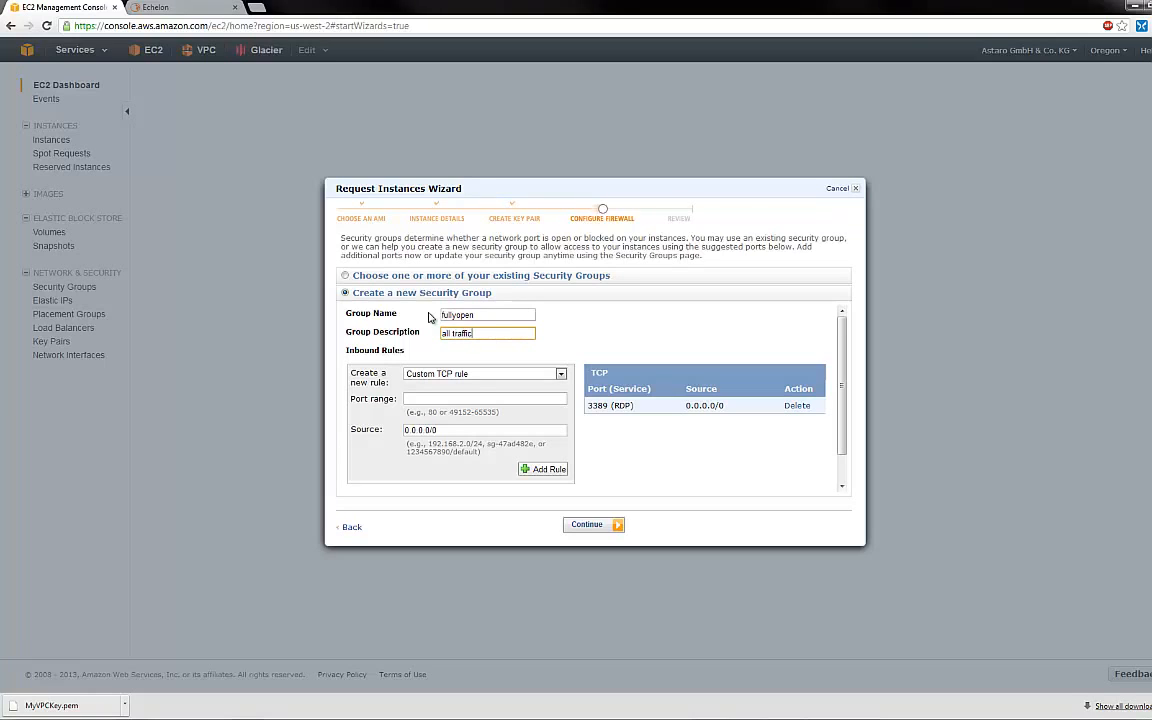
# Add an All Traffic inbound rule from source 0.0.0.0/0, delete the RDP rule and proceed to the review.
pyautogui.click(449, 374)
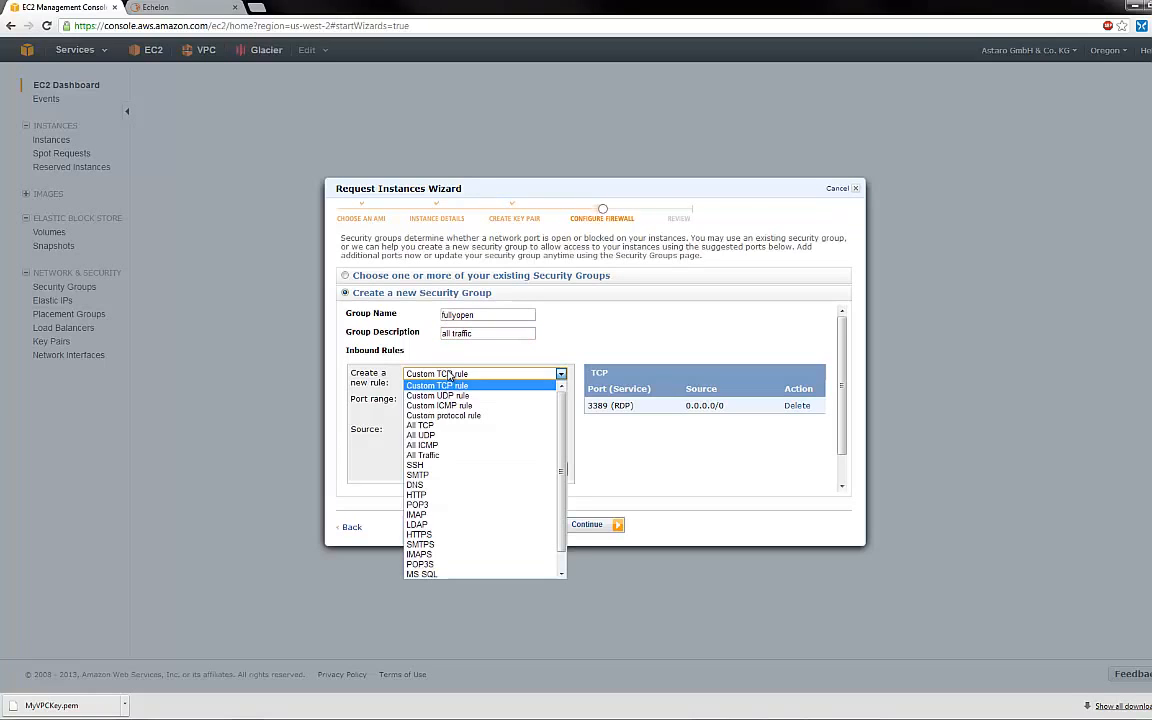
pyautogui.click(436, 455)
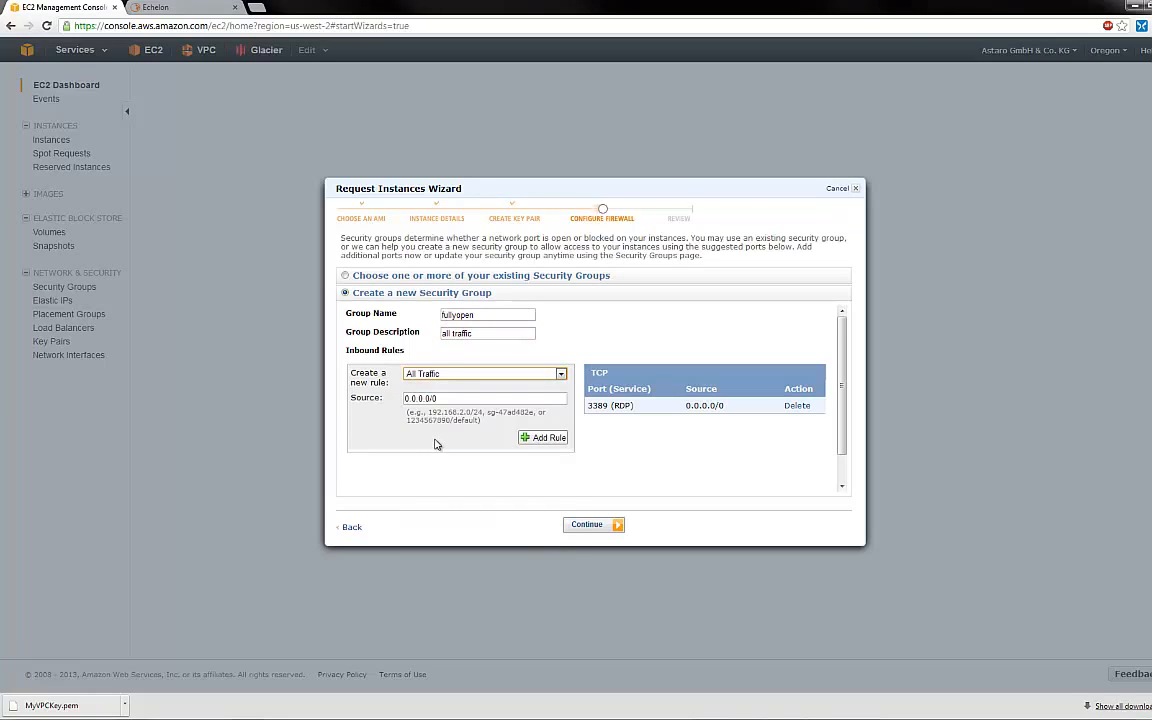
pyautogui.click(545, 439)
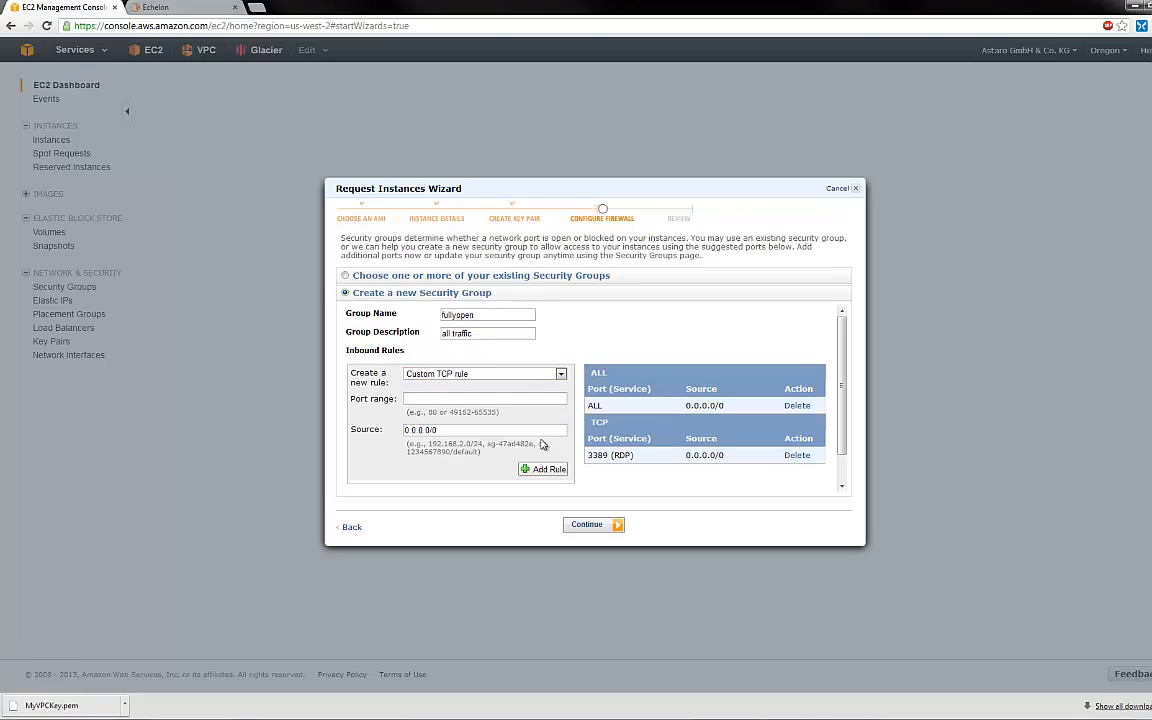
pyautogui.click(797, 455)
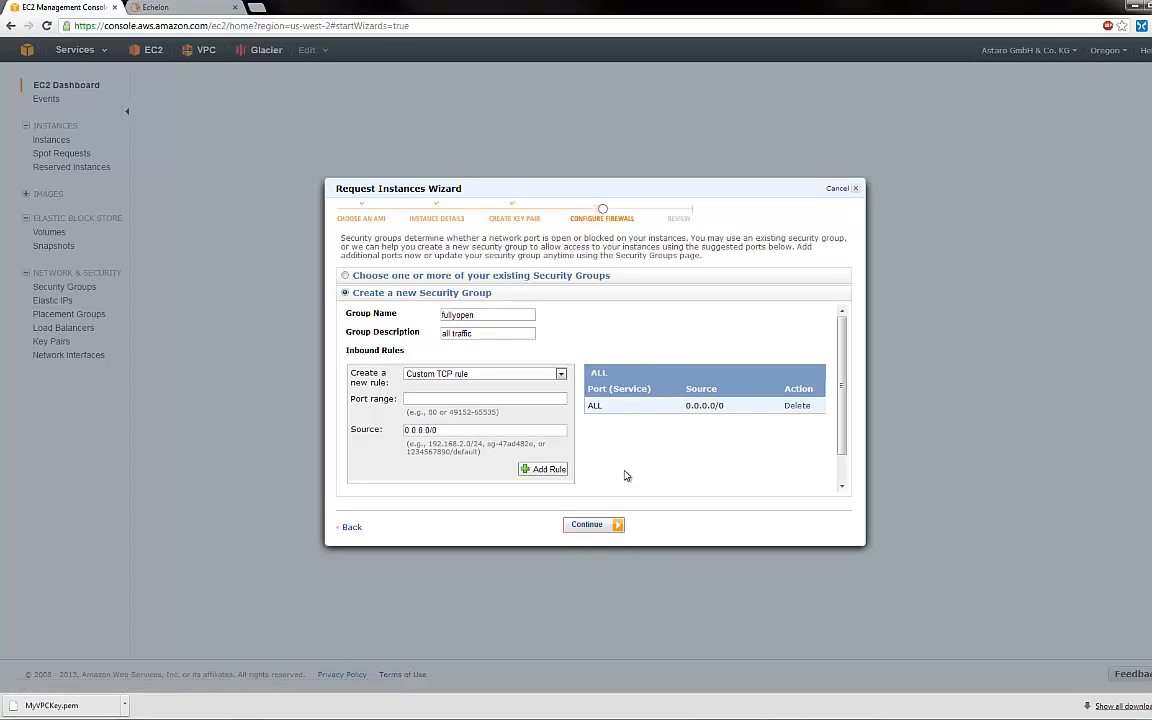
pyautogui.click(593, 525)
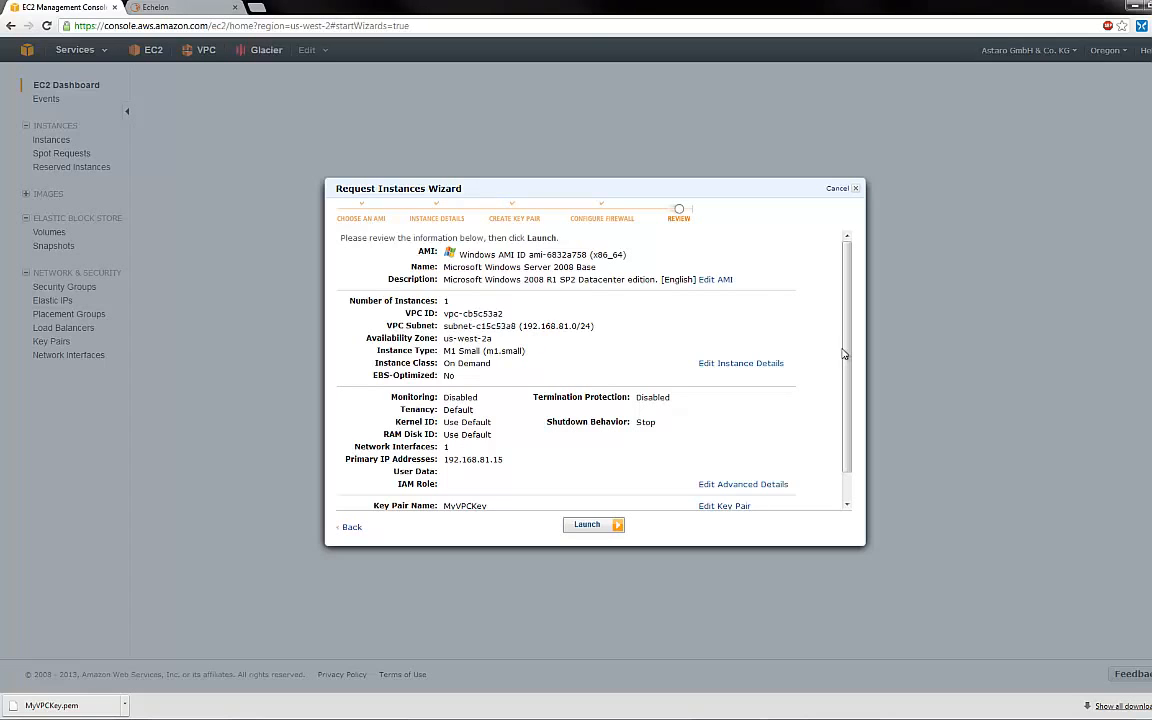
# Review the instance settings, launch the instance and show the list of instances.
pyautogui.scroll(-1, 848, 356)
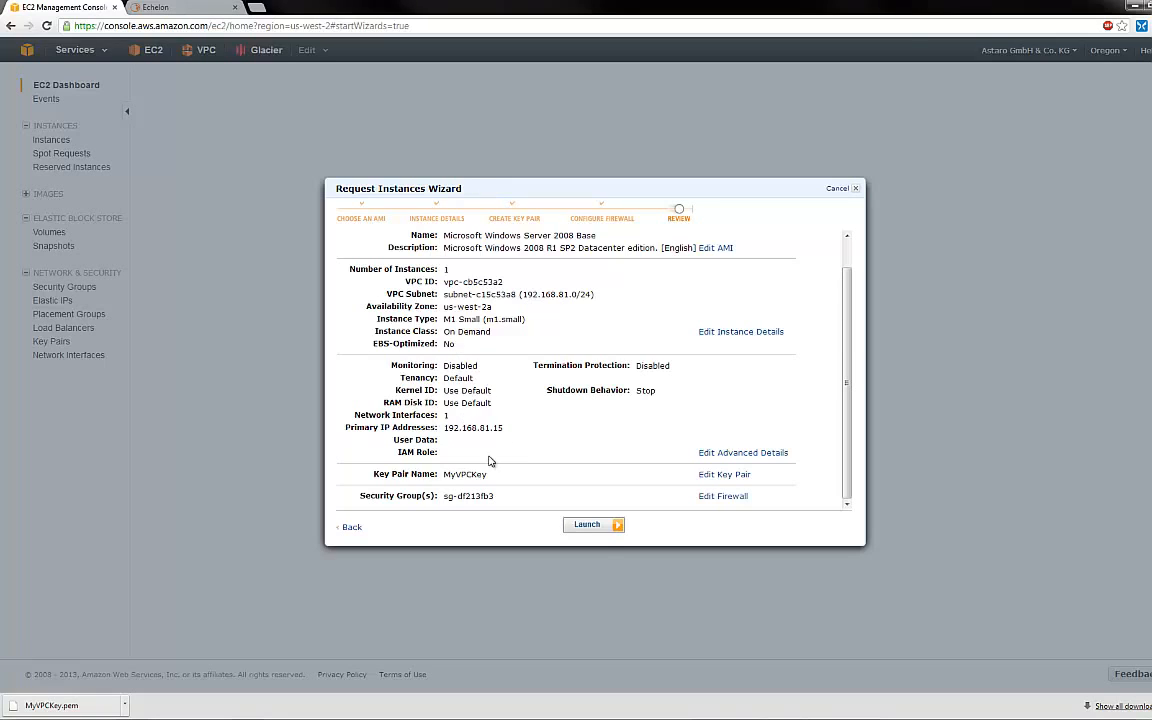
pyautogui.click(589, 524)
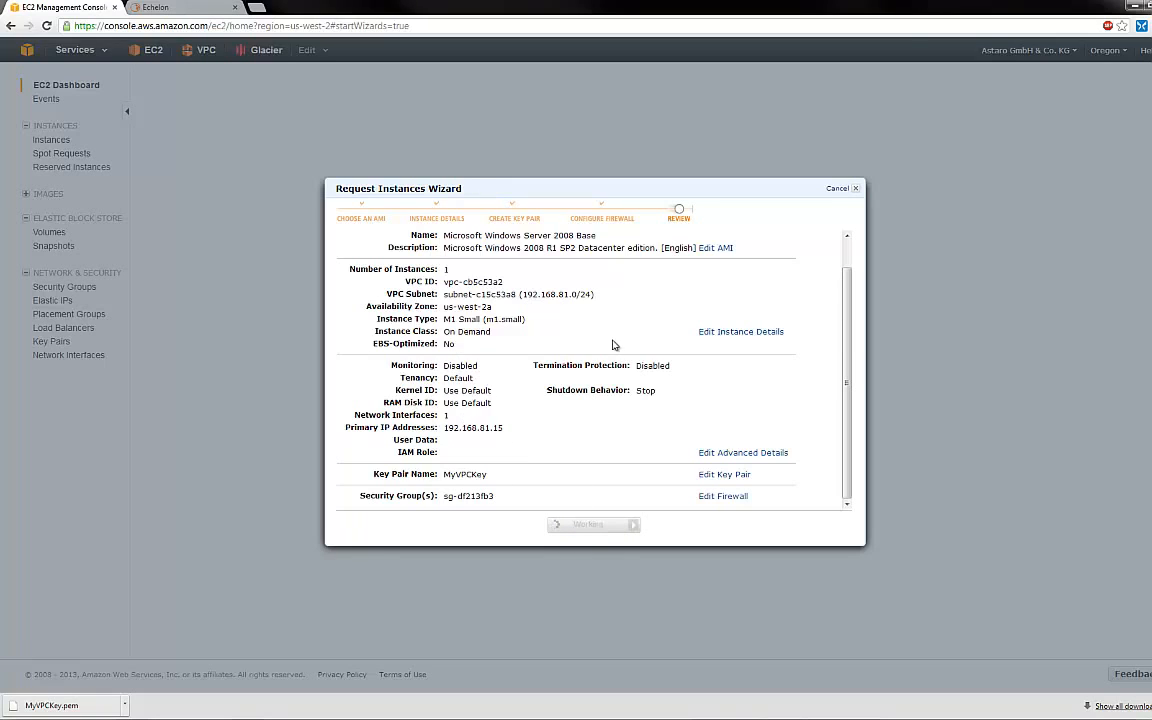
pyautogui.click(460, 401)
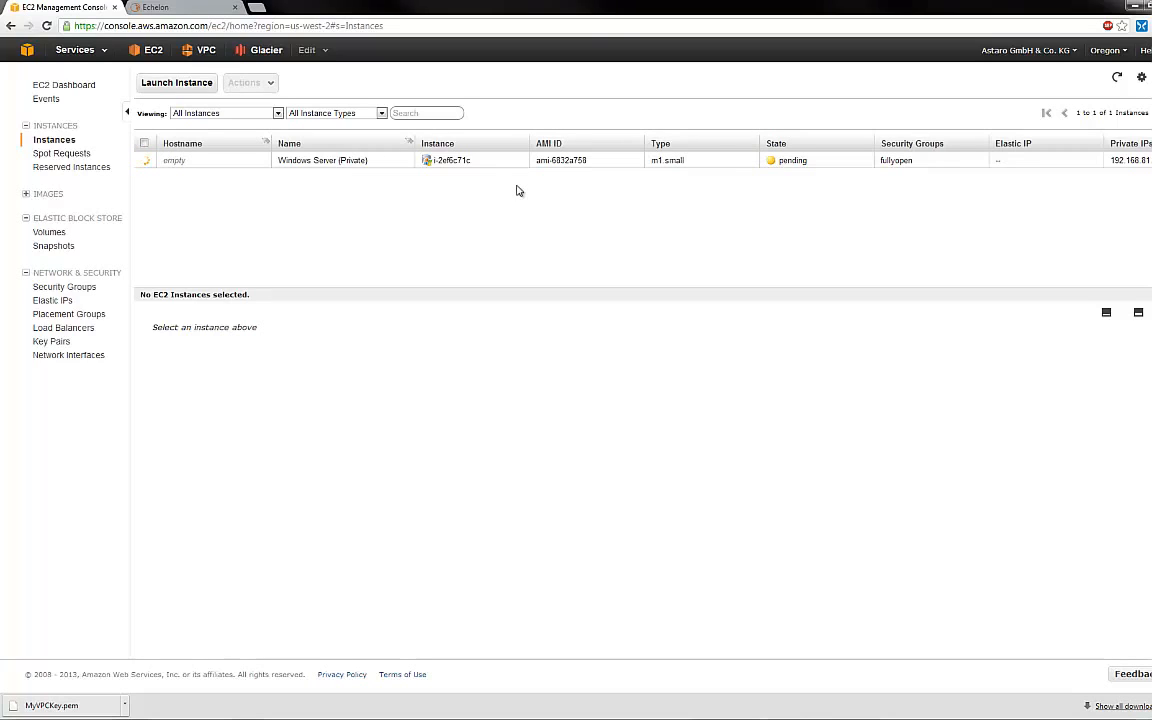
# Open the VPN connections list of the VPC service to check the connection's status.
pyautogui.click(206, 52)
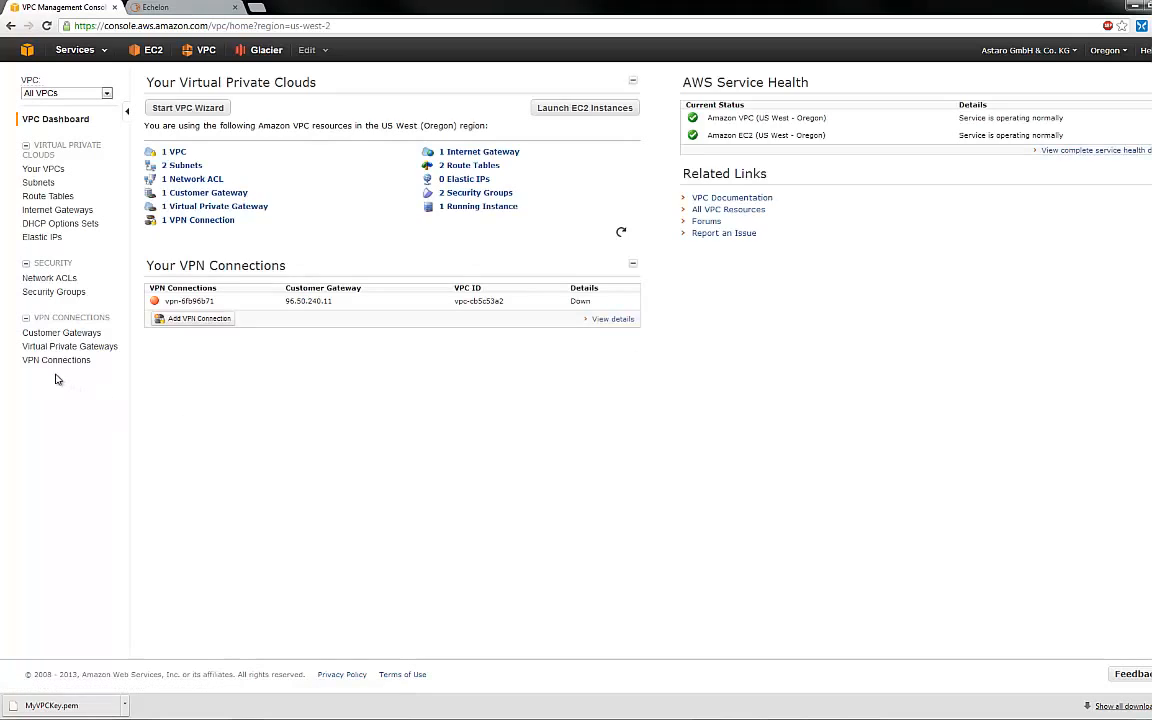
pyautogui.click(48, 362)
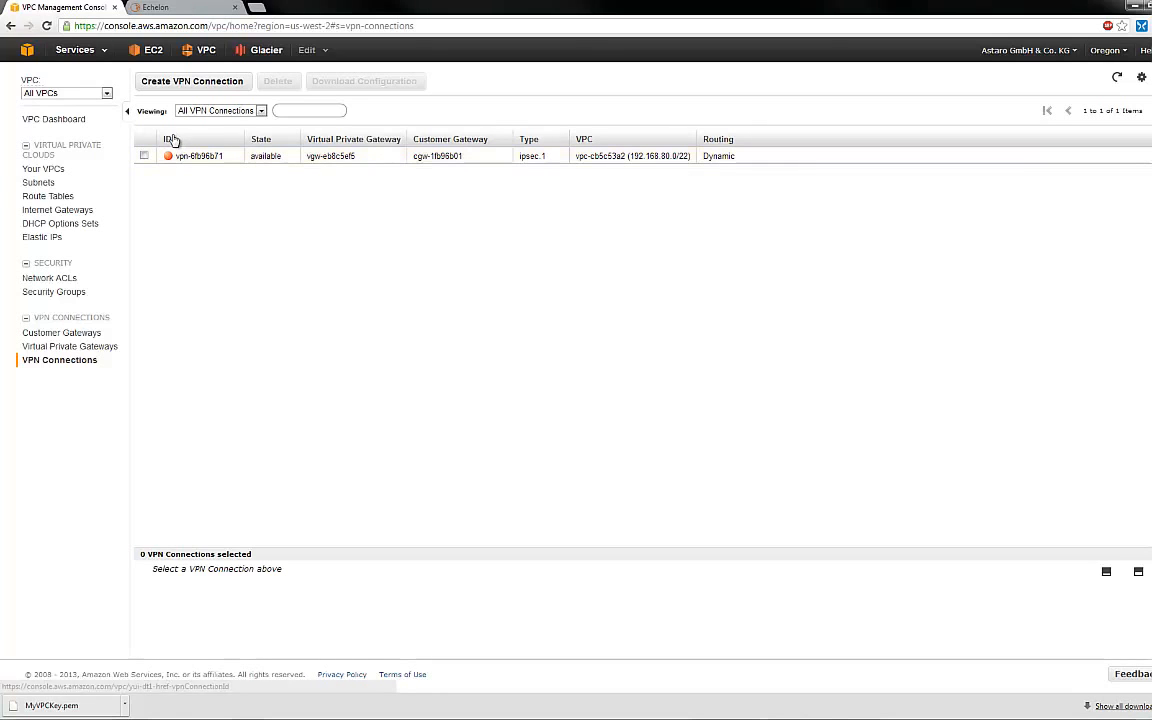
# Switch to the Sophos UTM and import the Amazon VPC site-to-site VPN from the configuration file myvpnconfiguration.txt.
pyautogui.click(155, 8)
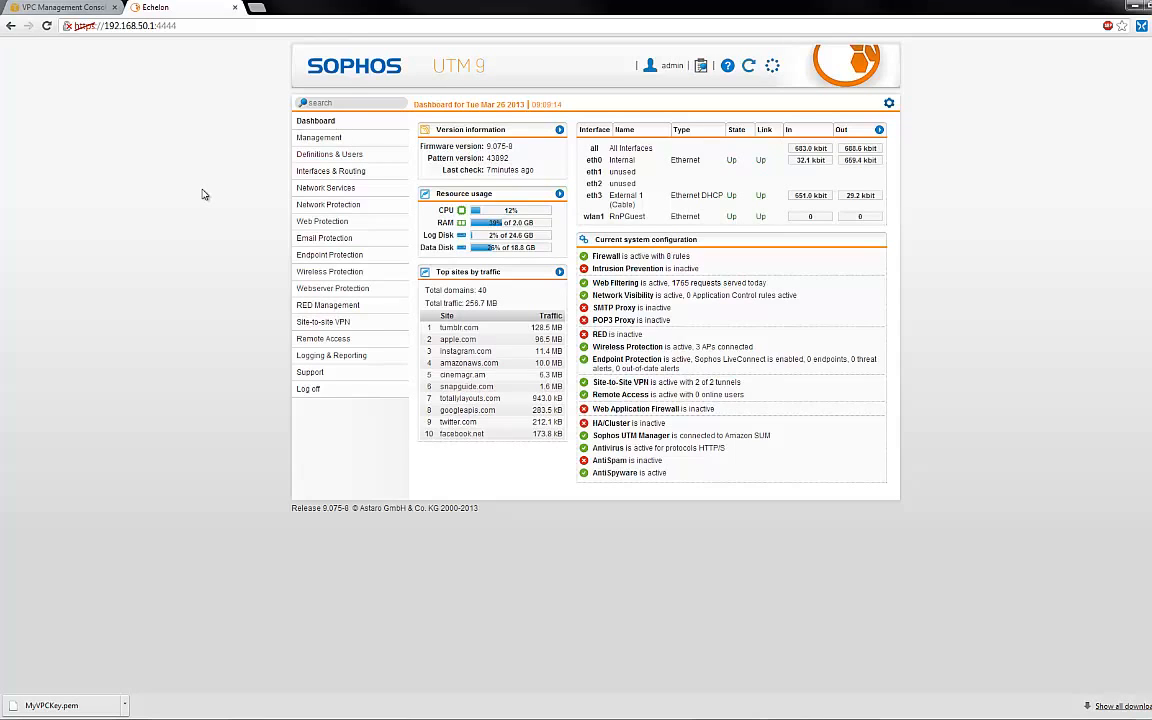
pyautogui.click(286, 320)
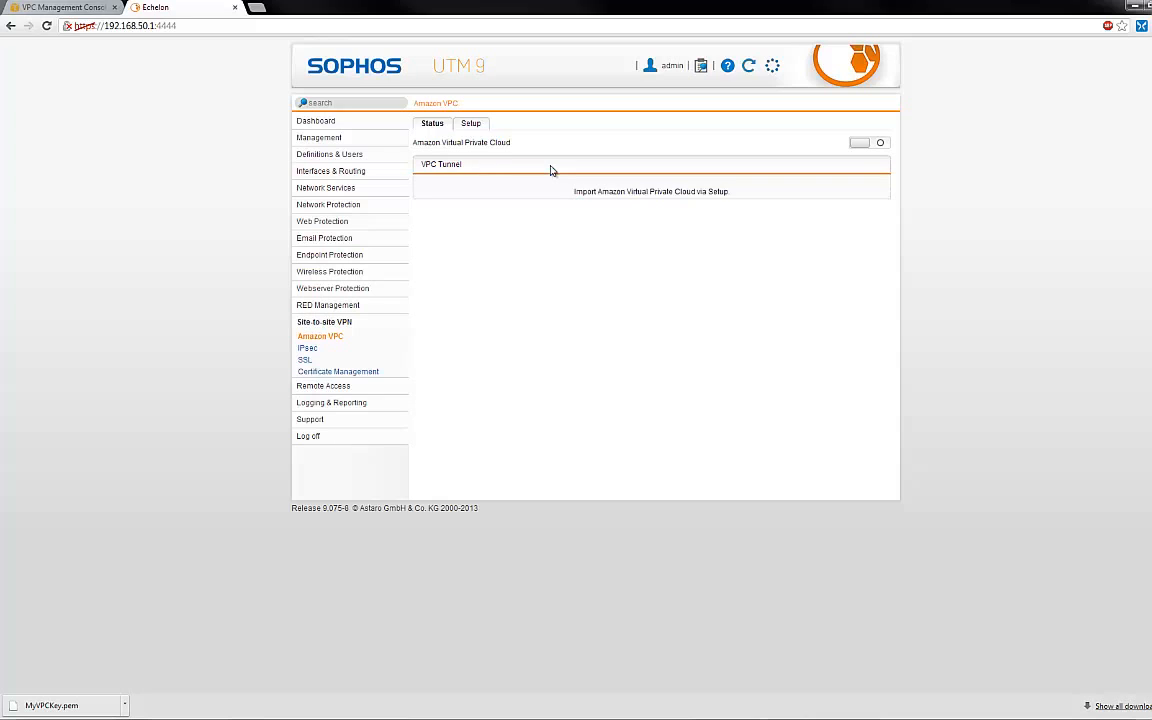
pyautogui.click(472, 126)
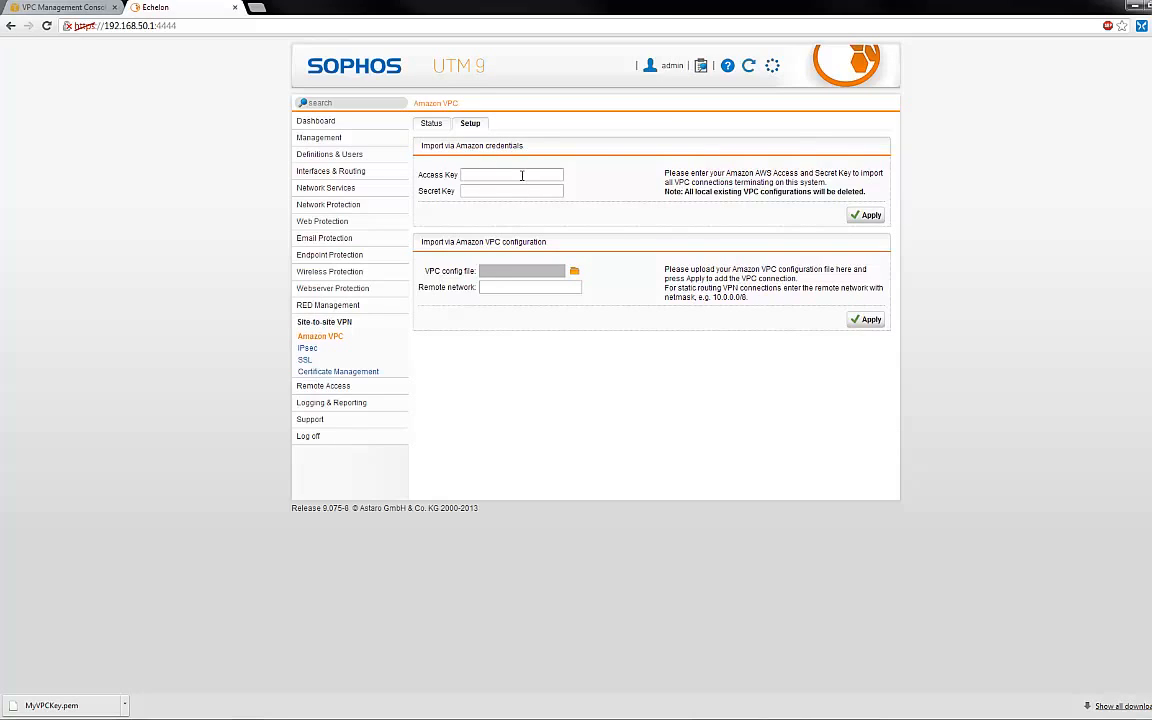
pyautogui.click(576, 274)
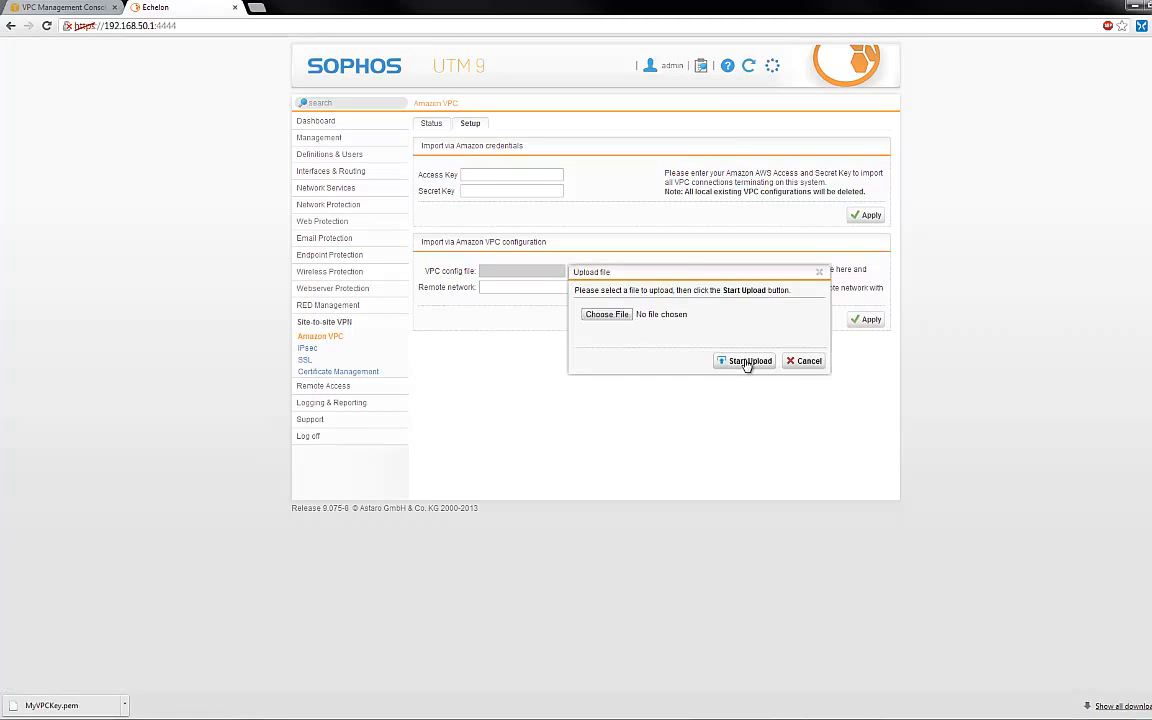
pyautogui.click(618, 318)
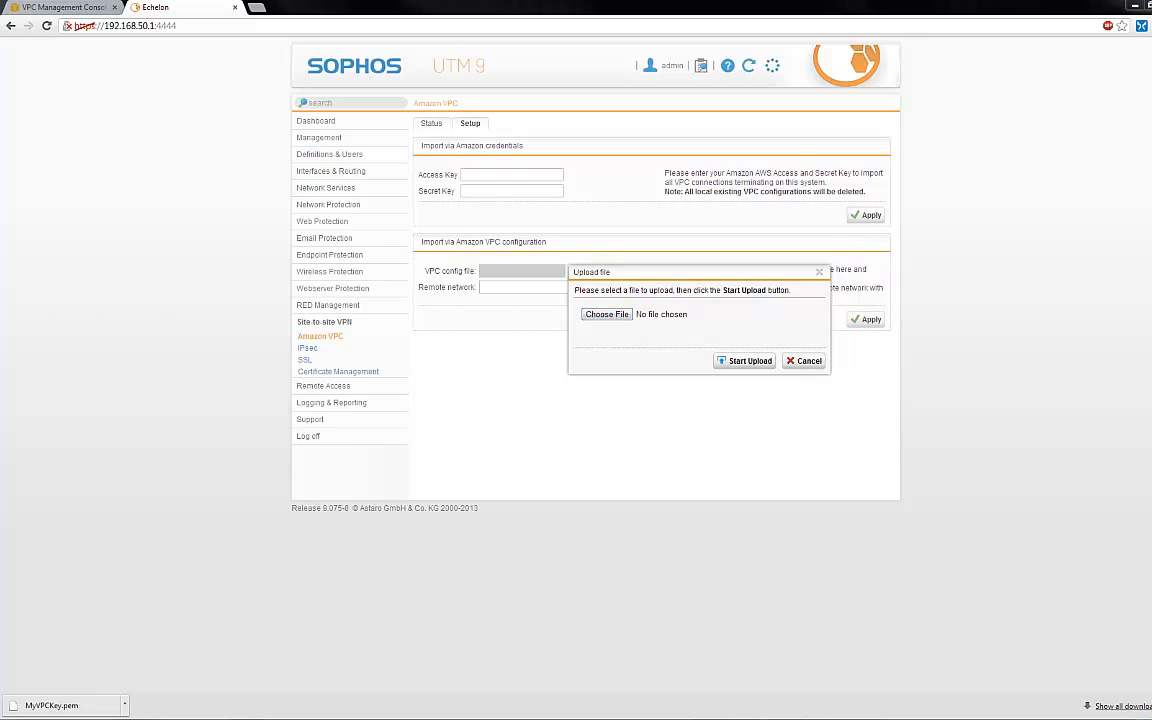
pyautogui.click(456, 380)
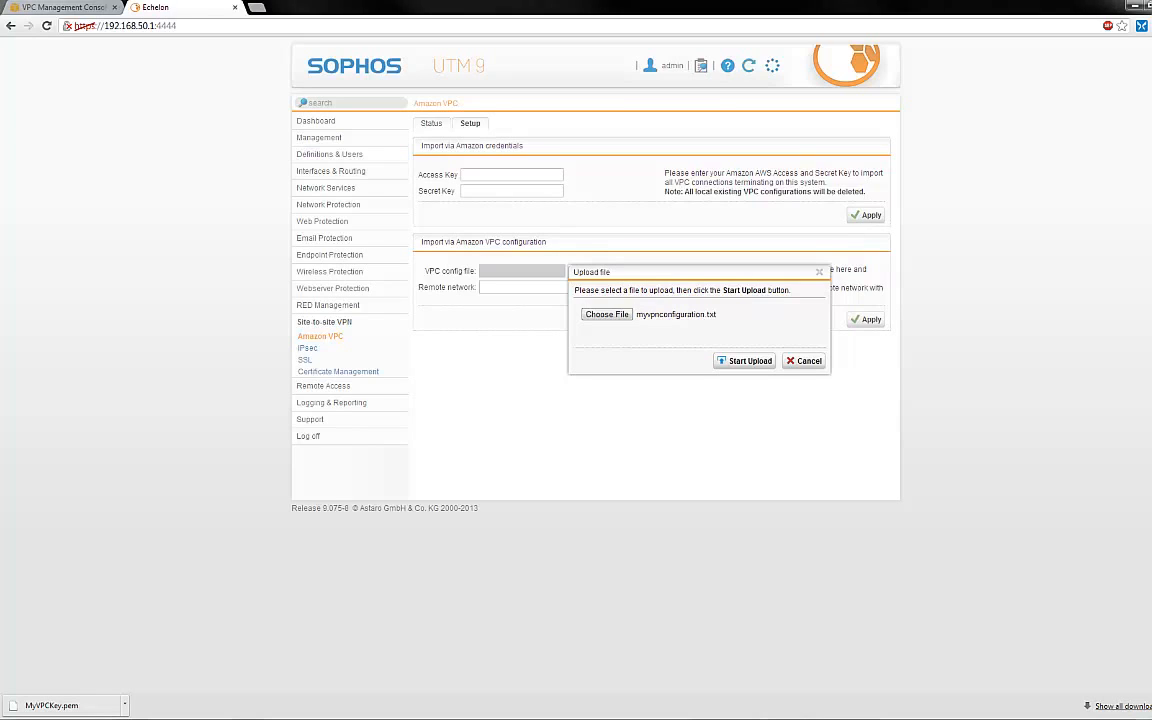
pyautogui.click(740, 361)
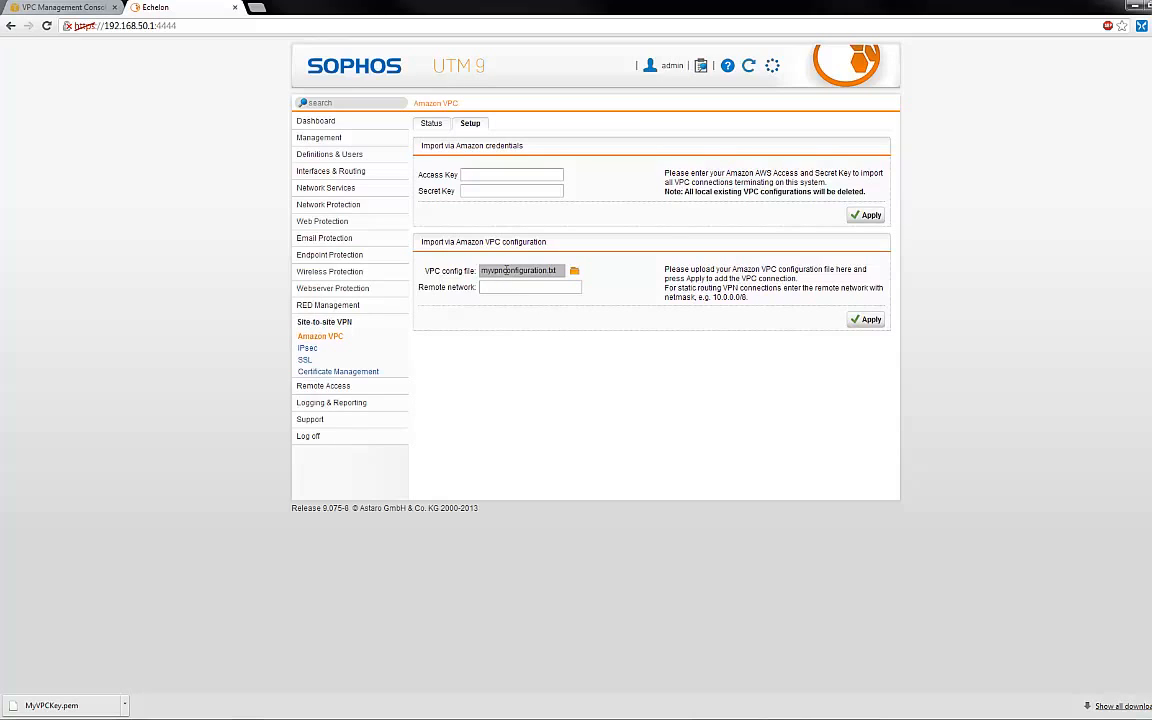
pyautogui.click(860, 321)
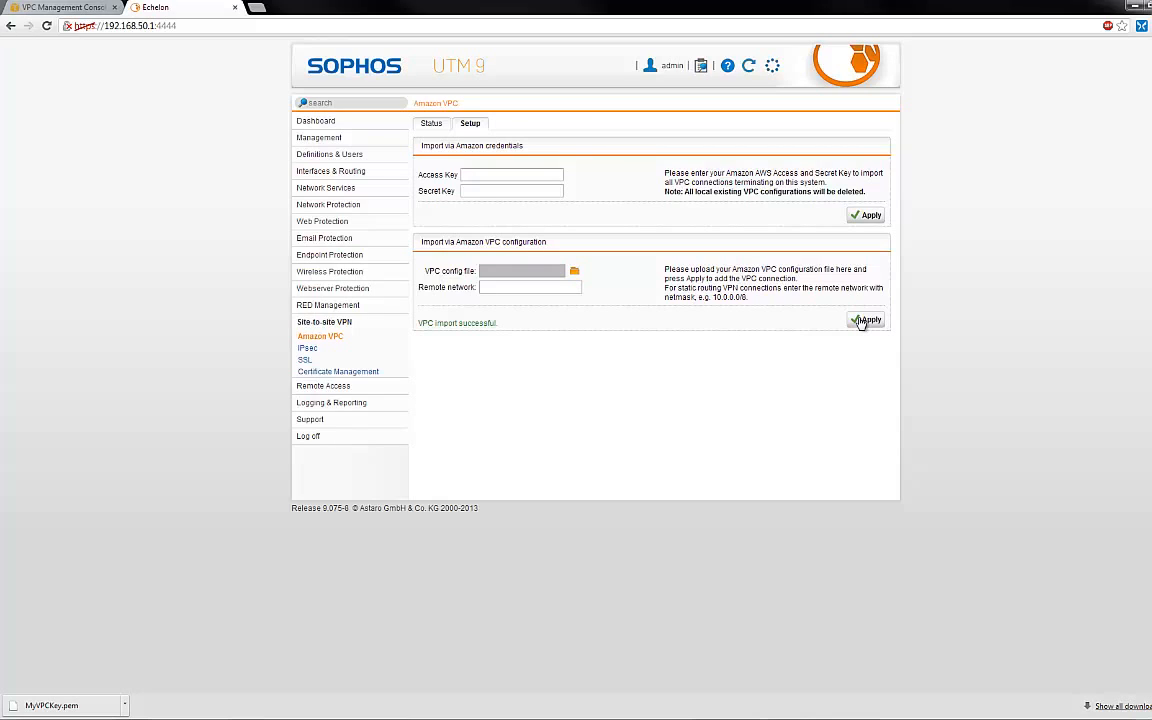
# Check the refreshed VPC tunnel status in the UTM, and refresh the VPN connections list in the AWS console.
pyautogui.click(427, 123)
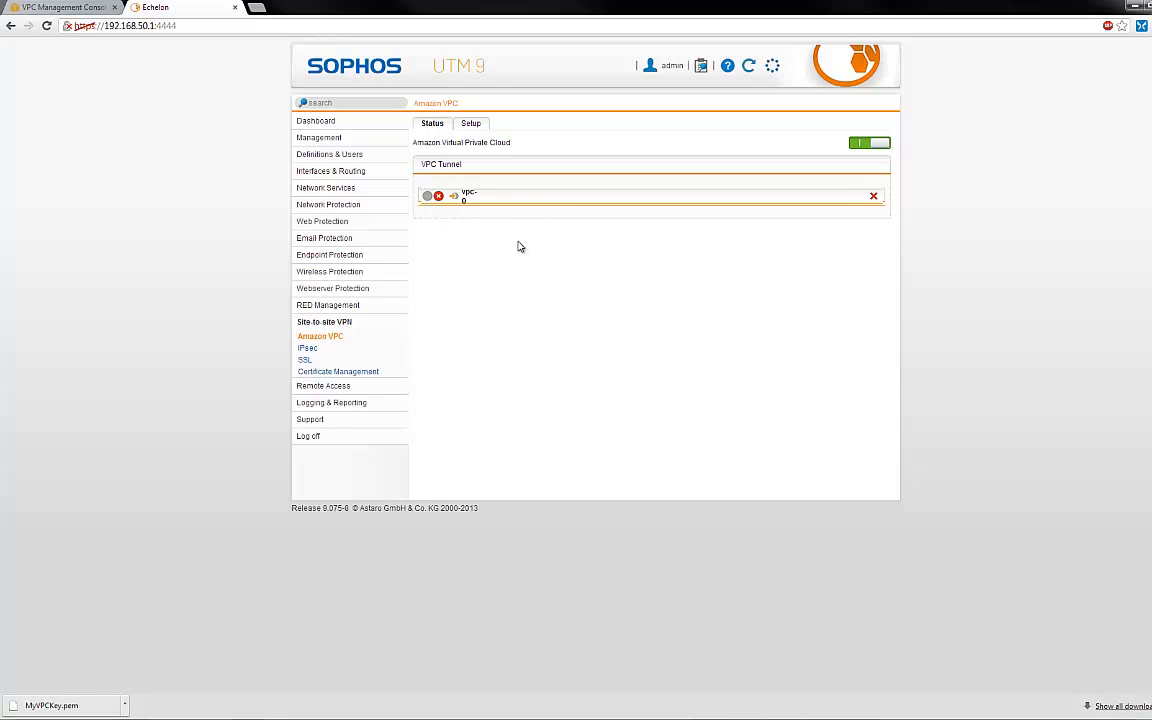
pyautogui.click(749, 66)
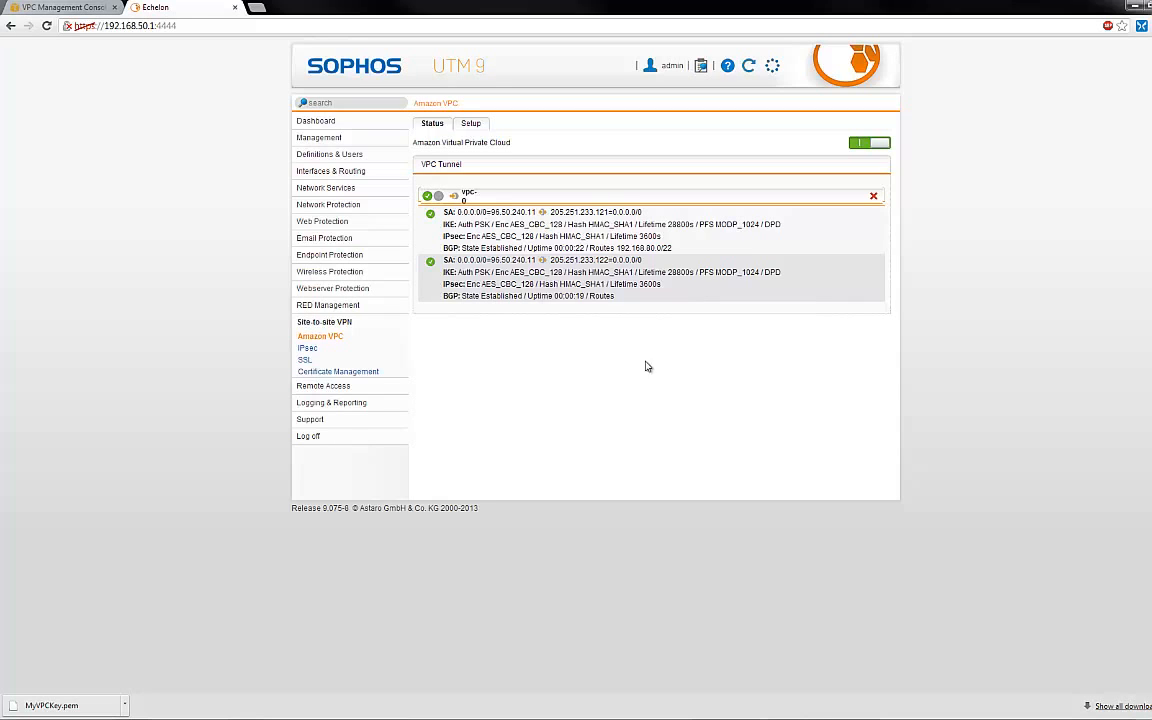
pyautogui.click(60, 8)
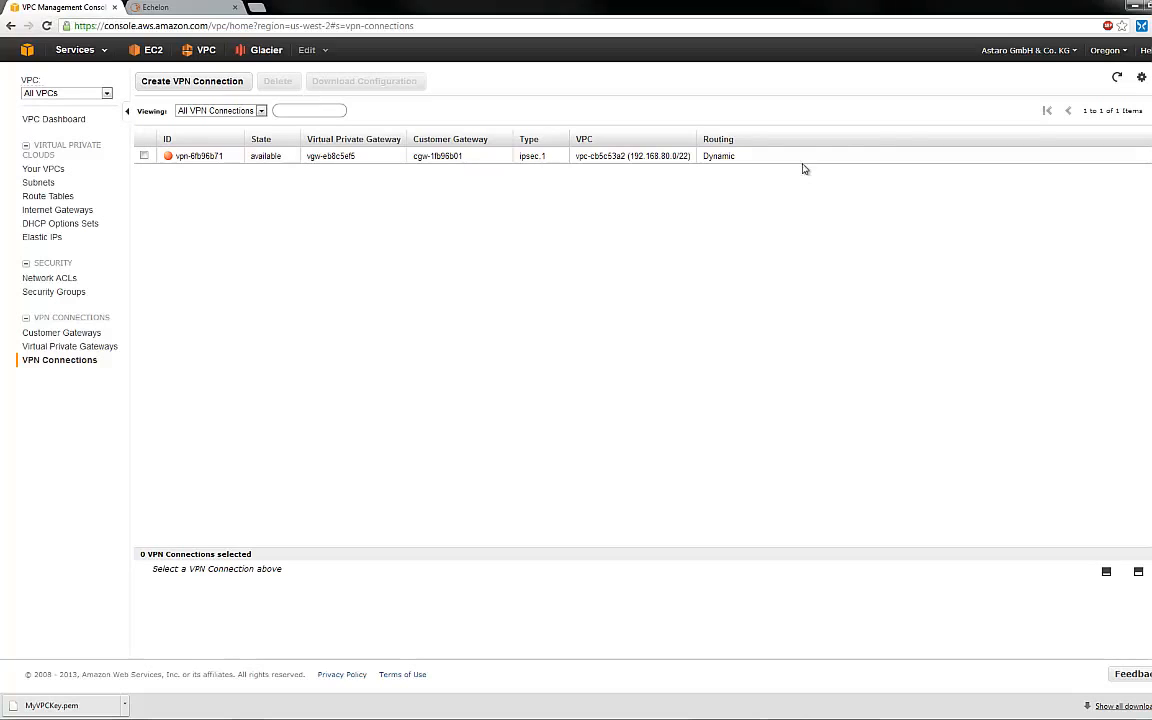
pyautogui.click(1116, 79)
# Open the EC2 instances list and try to retrieve the default Windows administrator password for Windows Server (Private).
pyautogui.click(144, 54)
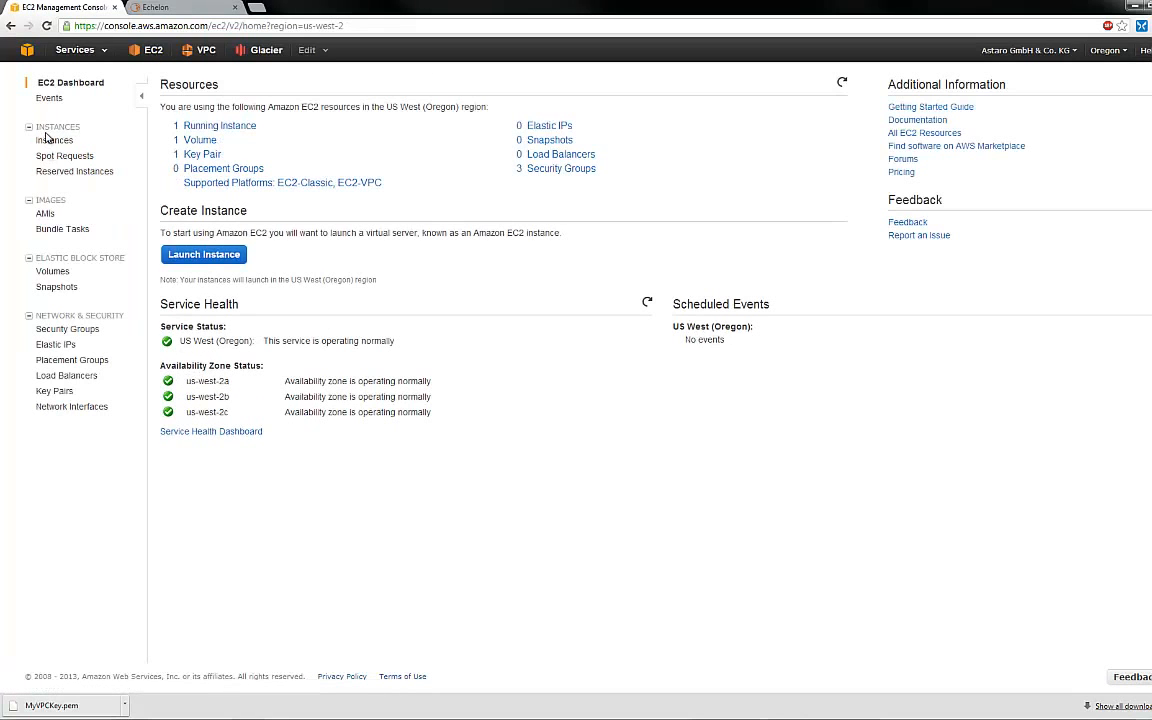
pyautogui.click(45, 127)
pyautogui.click(35, 128)
pyautogui.click(45, 141)
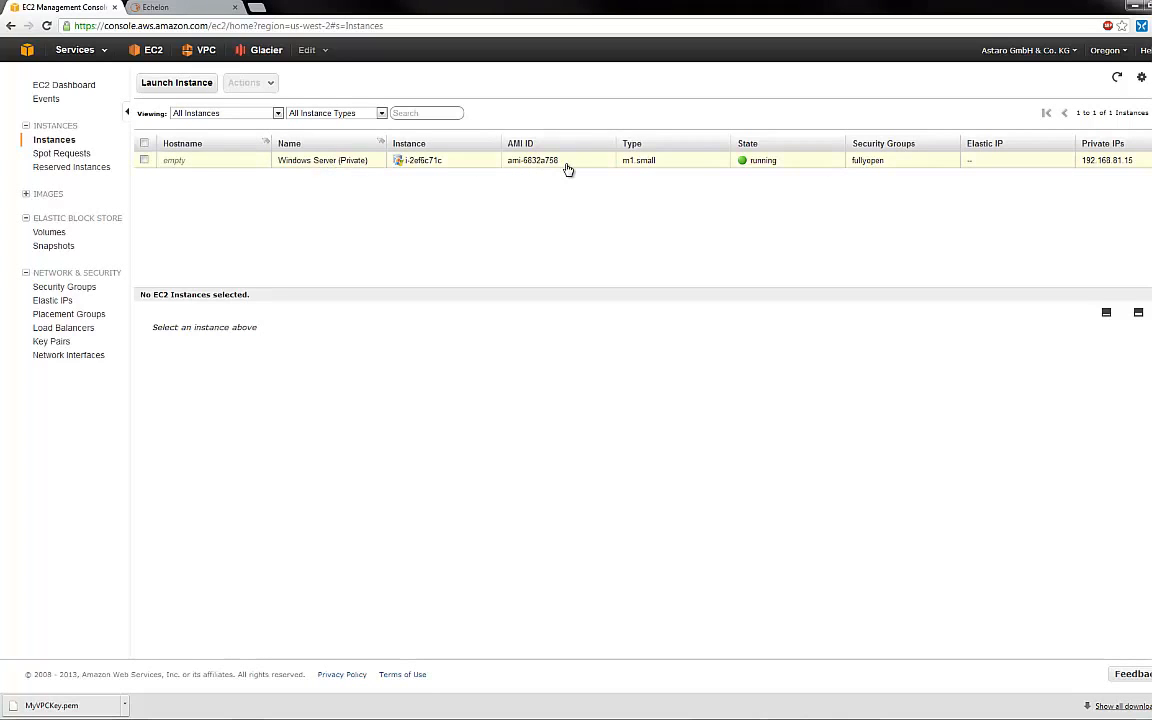
pyautogui.rightClick(309, 160)
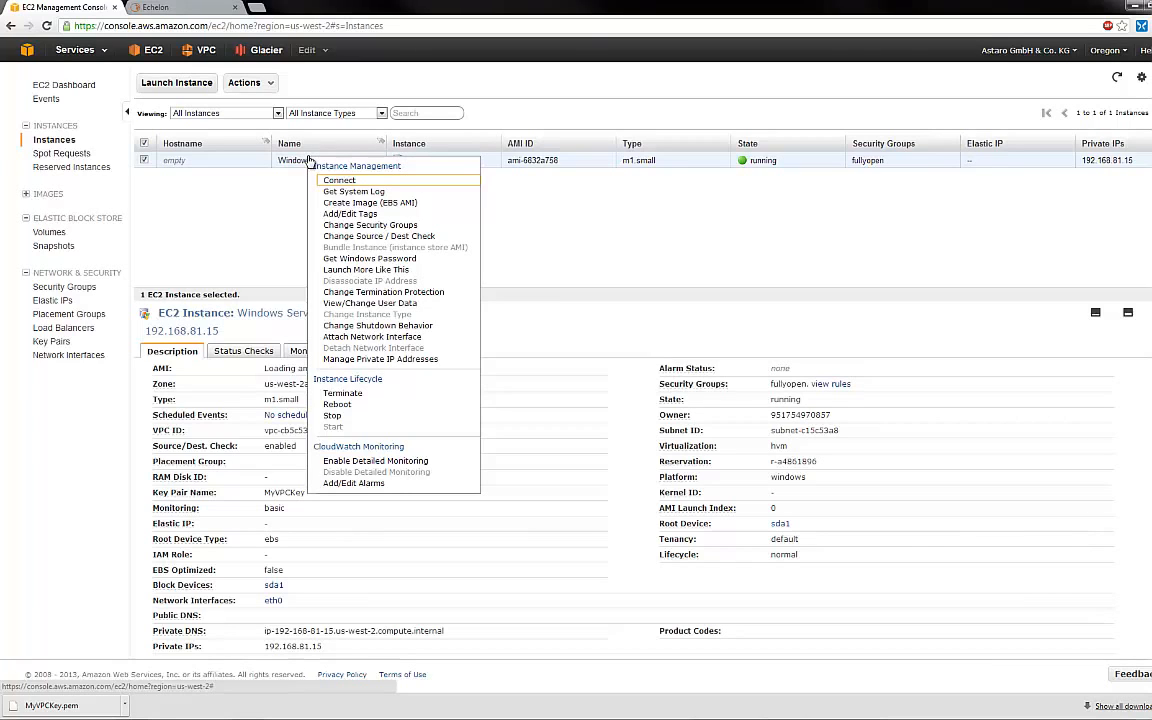
pyautogui.click(352, 259)
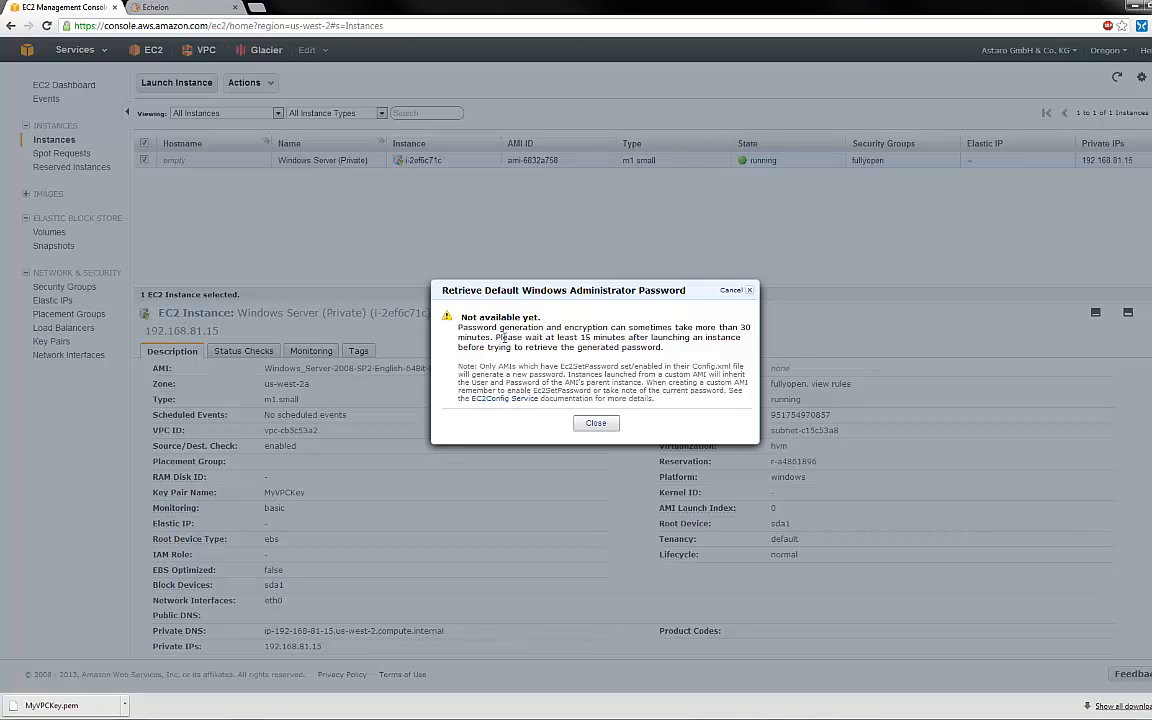
# Dismiss the password notice and ping the instance's private IP 192.168.81.15 from a Windows command prompt.
pyautogui.click(595, 423)
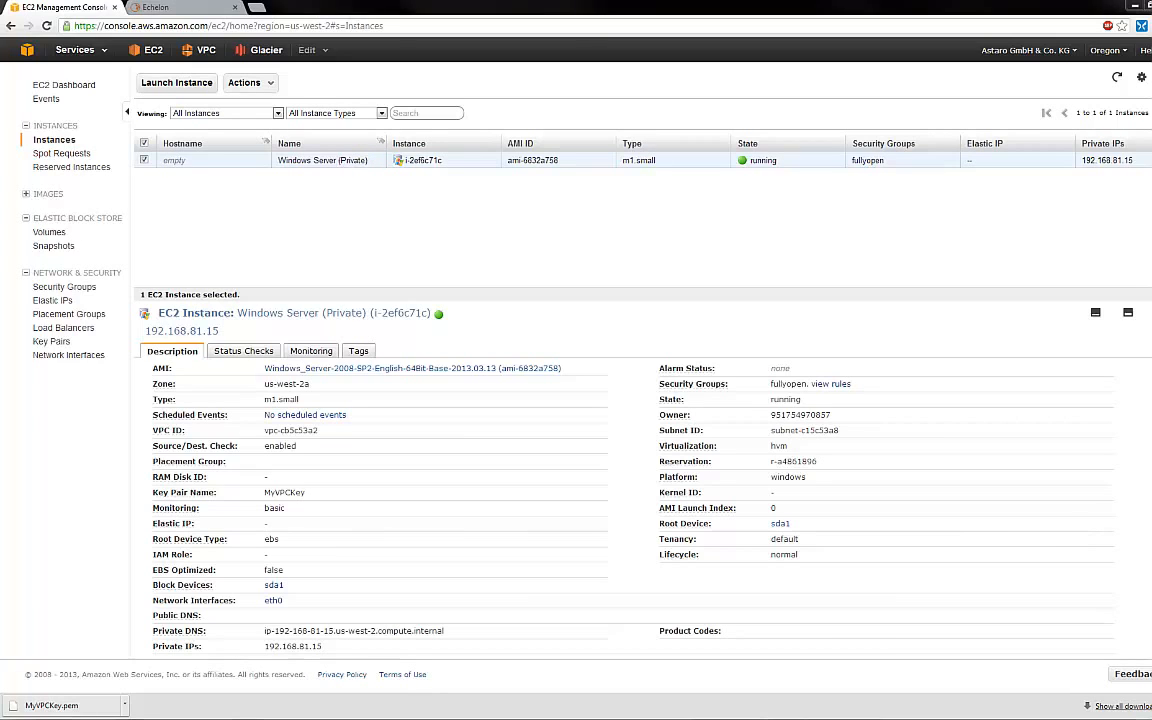
pyautogui.moveTo(0, 196); pyautogui.dragTo(381, 124)
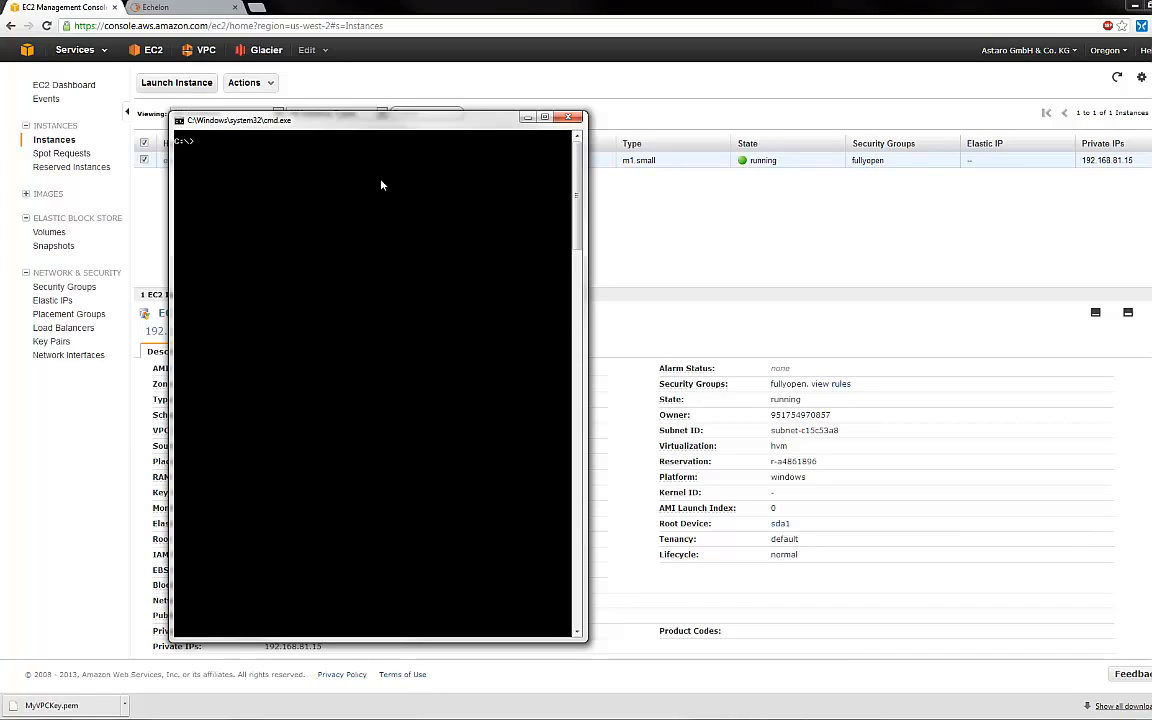
pyautogui.write('ing 192.168.81.15')
pyautogui.press('Return')
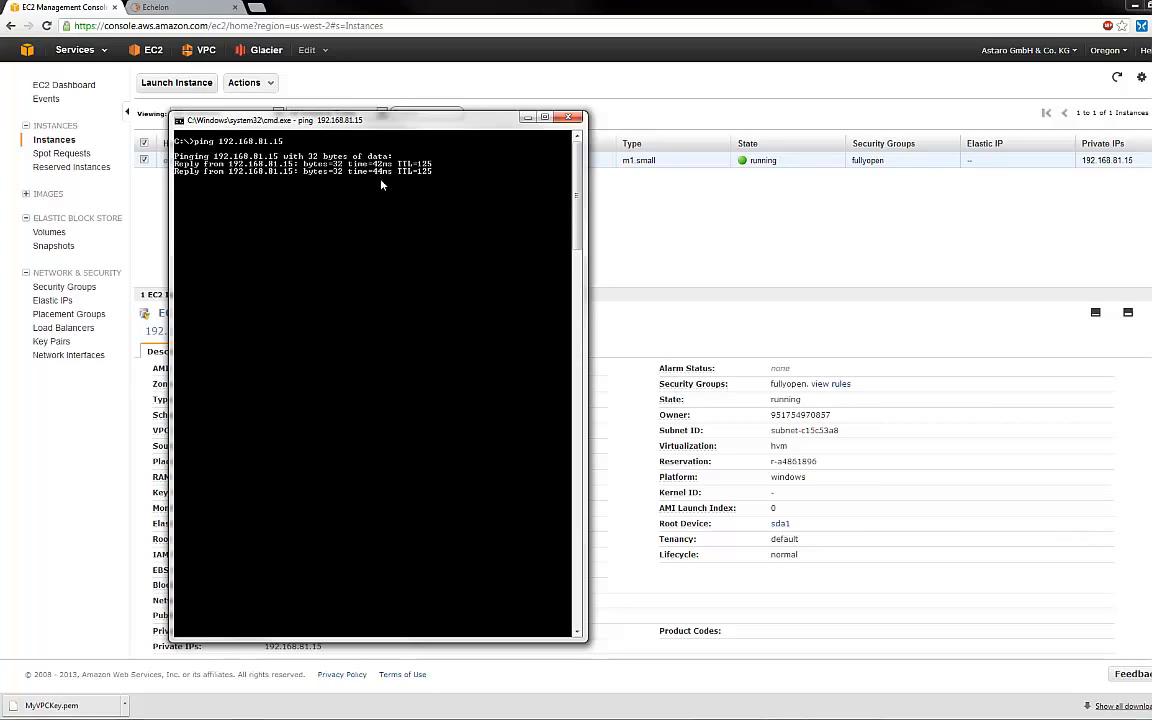
pyautogui.hotkey('ctrl', 'c')
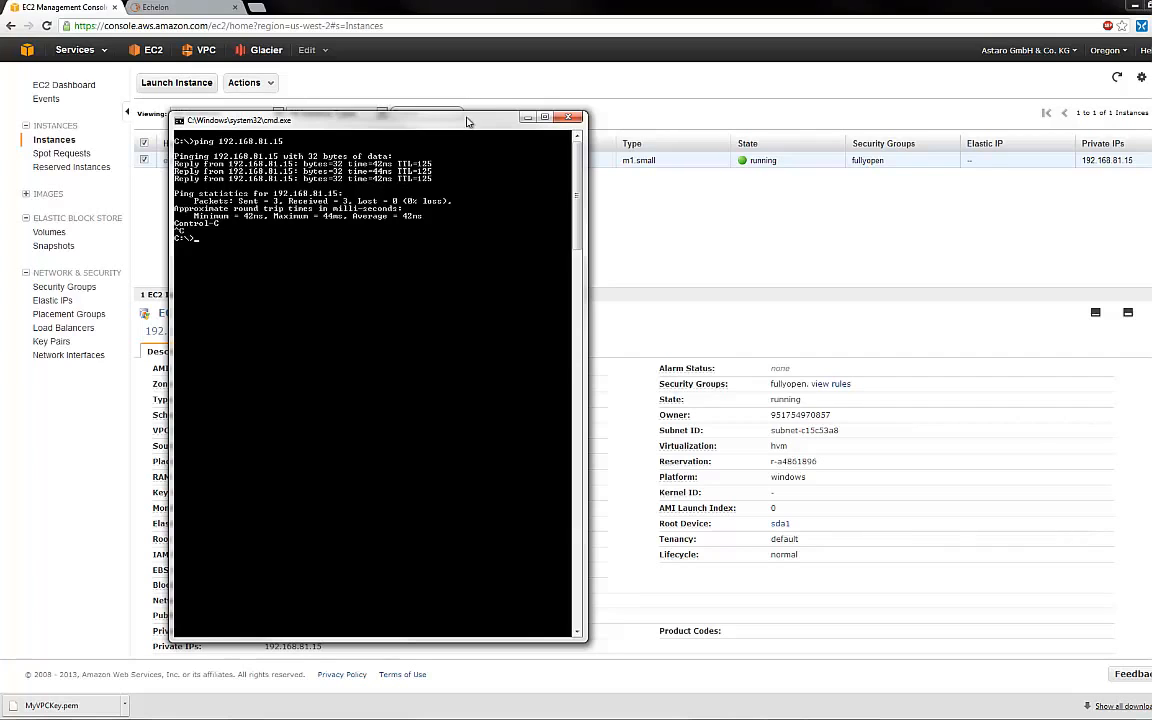
pyautogui.click(567, 118)
# Decrypt the default Windows administrator password of Windows Server (Private) using the private key file MyVPCKey.pem, and copy the decrypted password.
pyautogui.rightClick(275, 157)
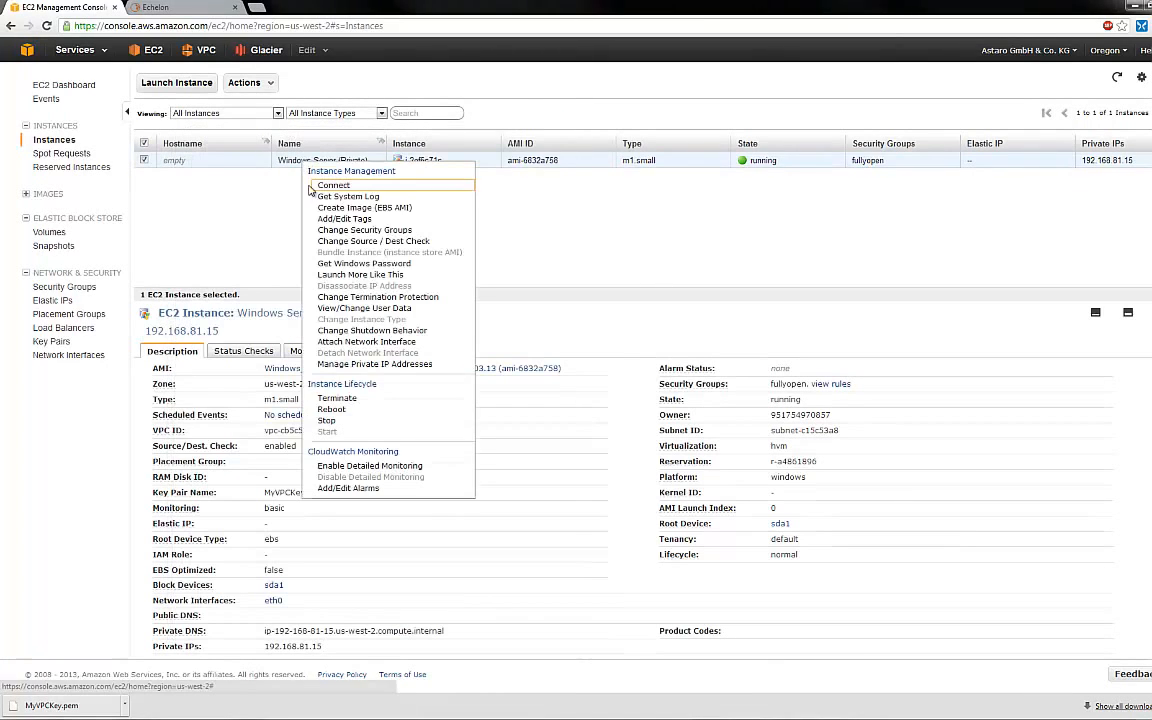
pyautogui.click(340, 263)
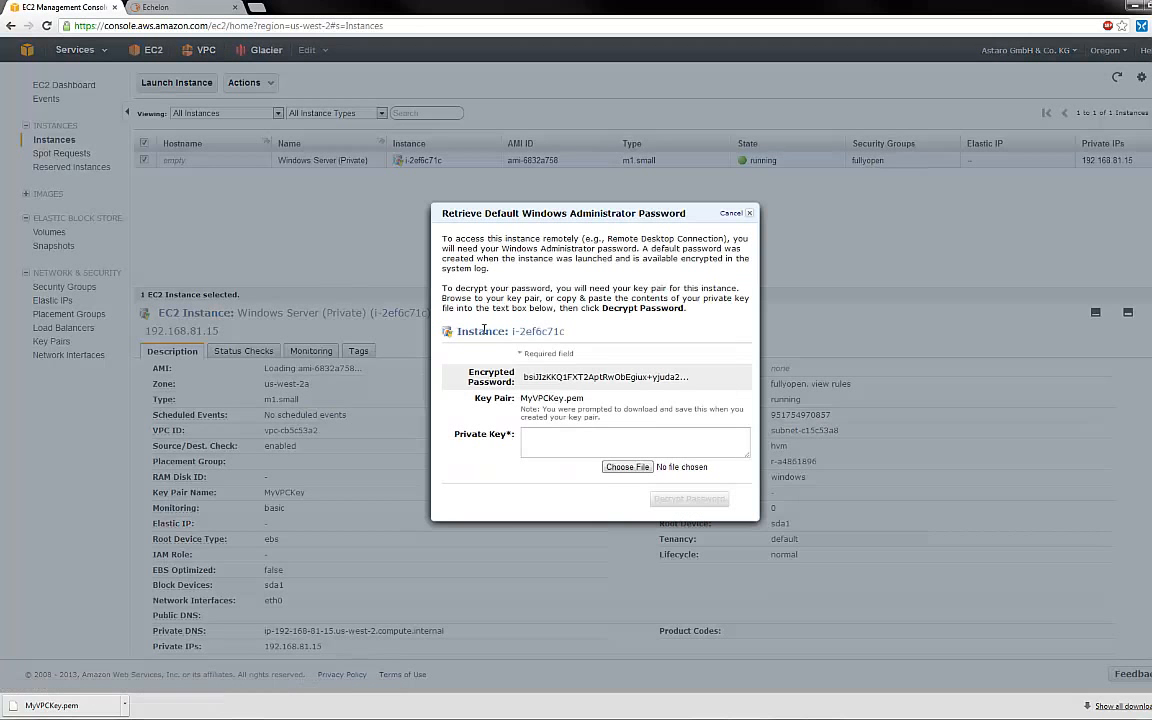
pyautogui.click(620, 470)
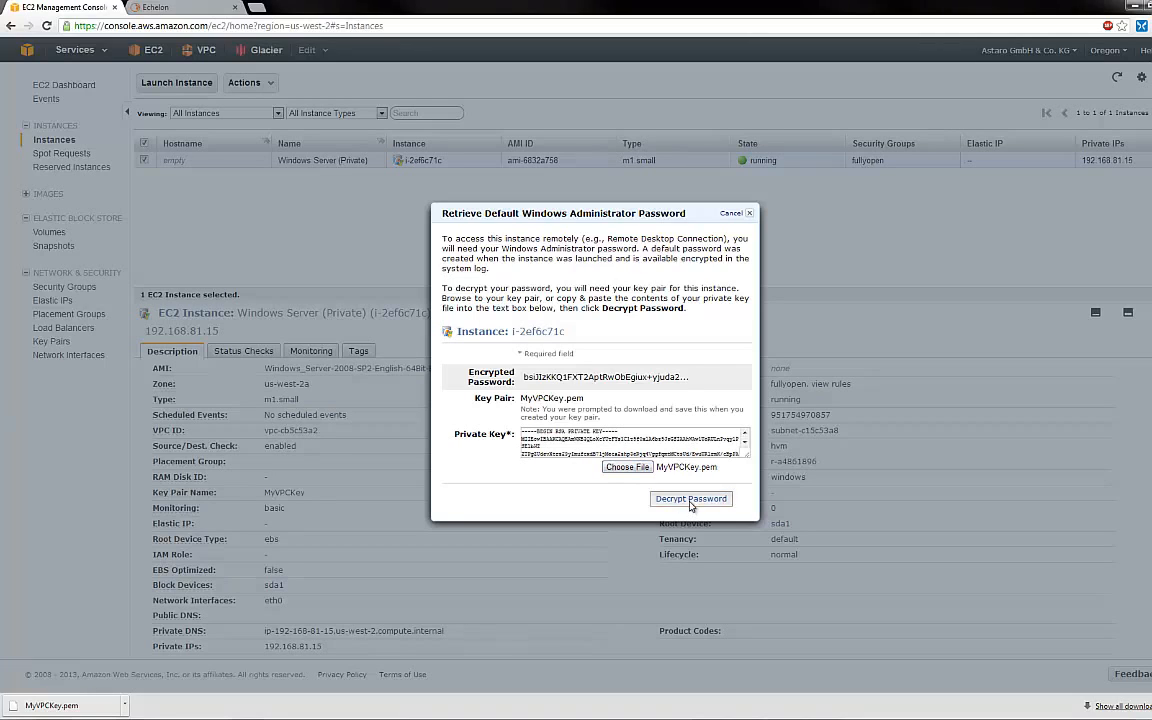
pyautogui.click(690, 502)
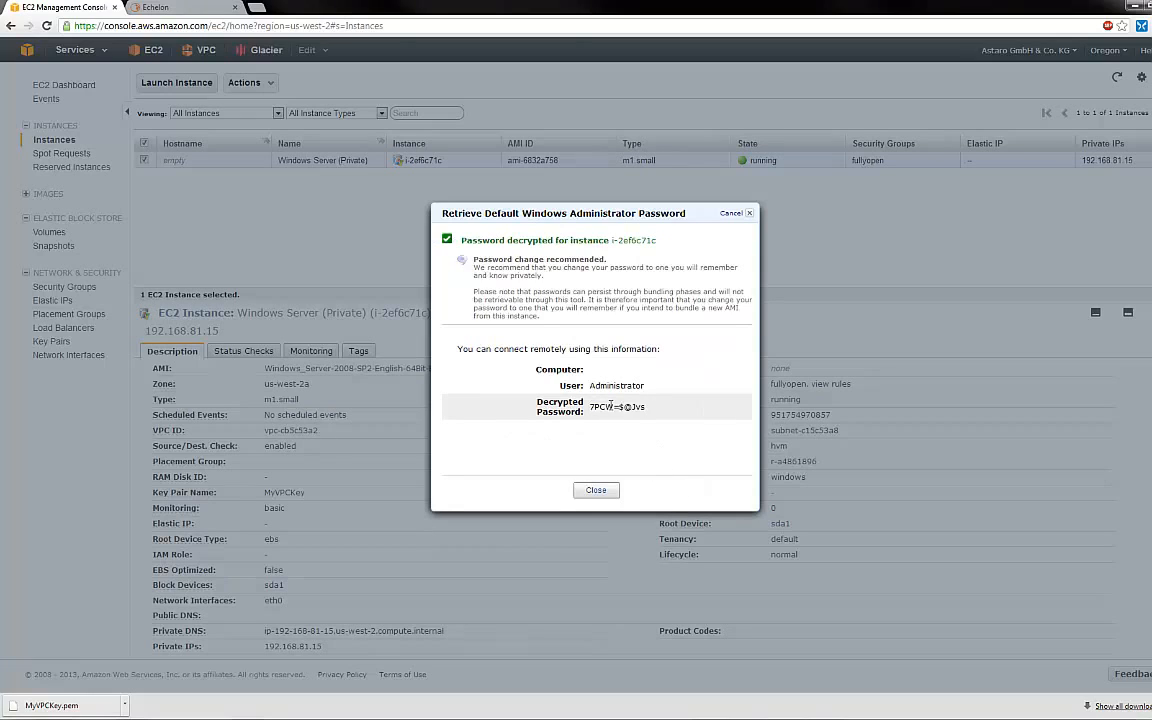
pyautogui.moveTo(645, 407); pyautogui.dragTo(590, 421)
# Switch to Remote Desktop Connection and start a connection to 192.168.81.15, closing the password dialog in the AWS console.
pyautogui.click(262, 719)
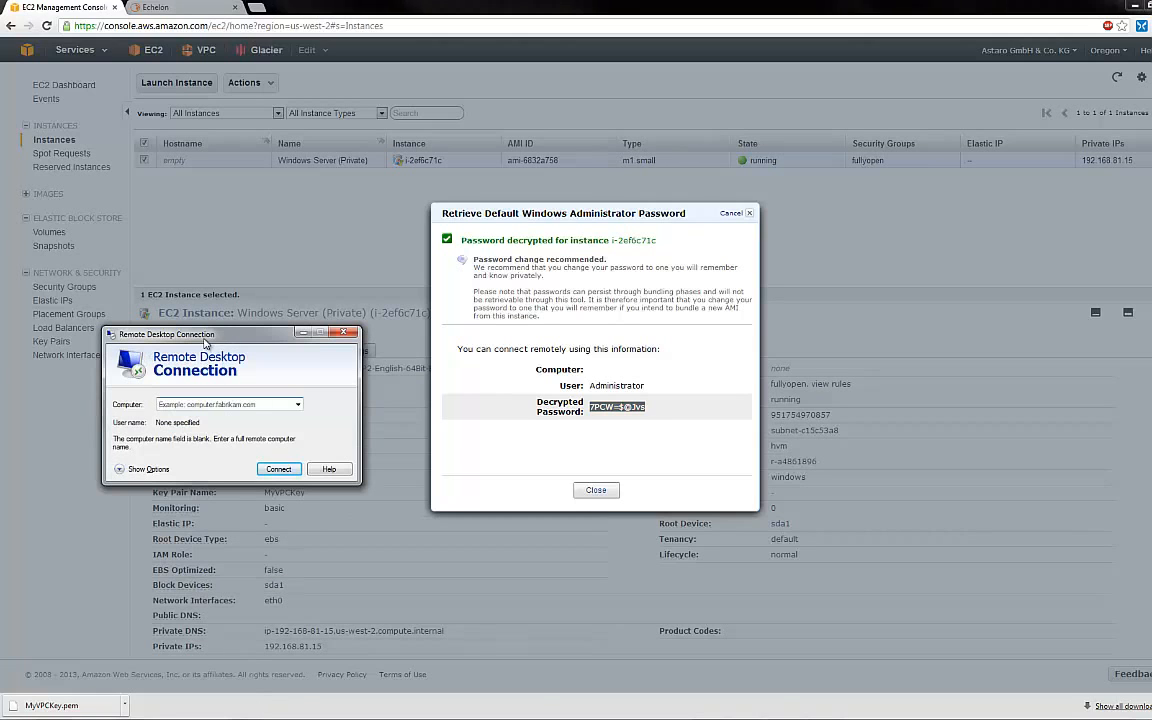
pyautogui.moveTo(182, 288); pyautogui.dragTo(308, 135)
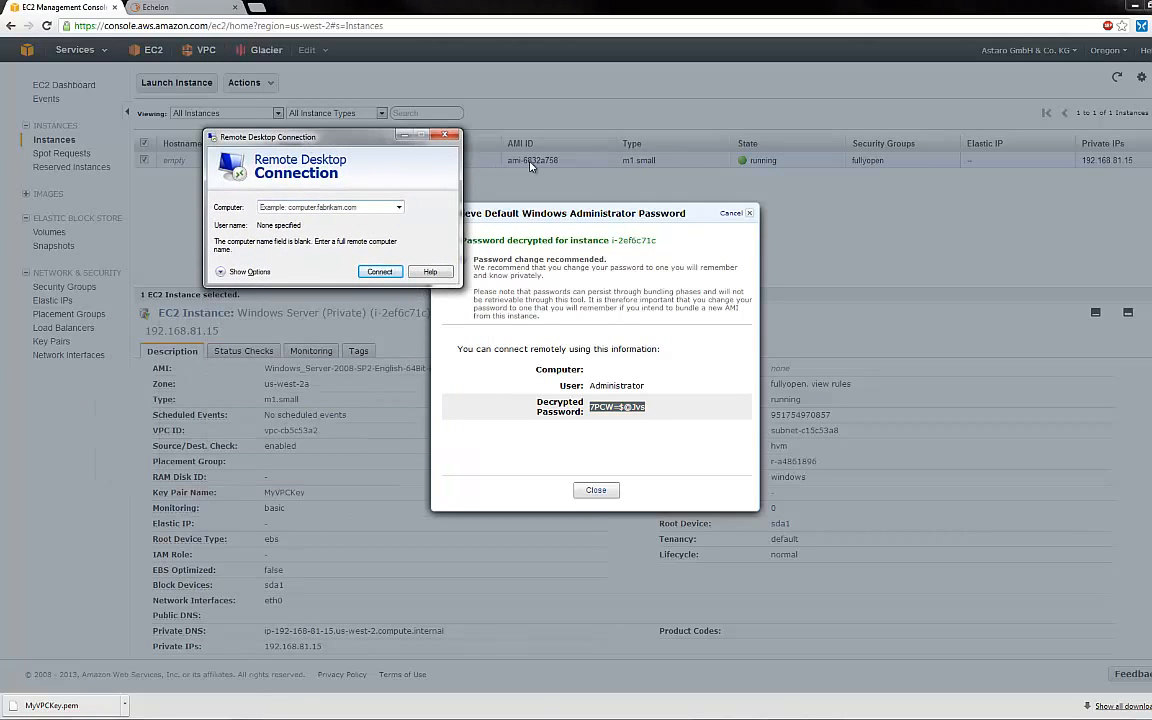
pyautogui.click(750, 213)
pyautogui.click(262, 719)
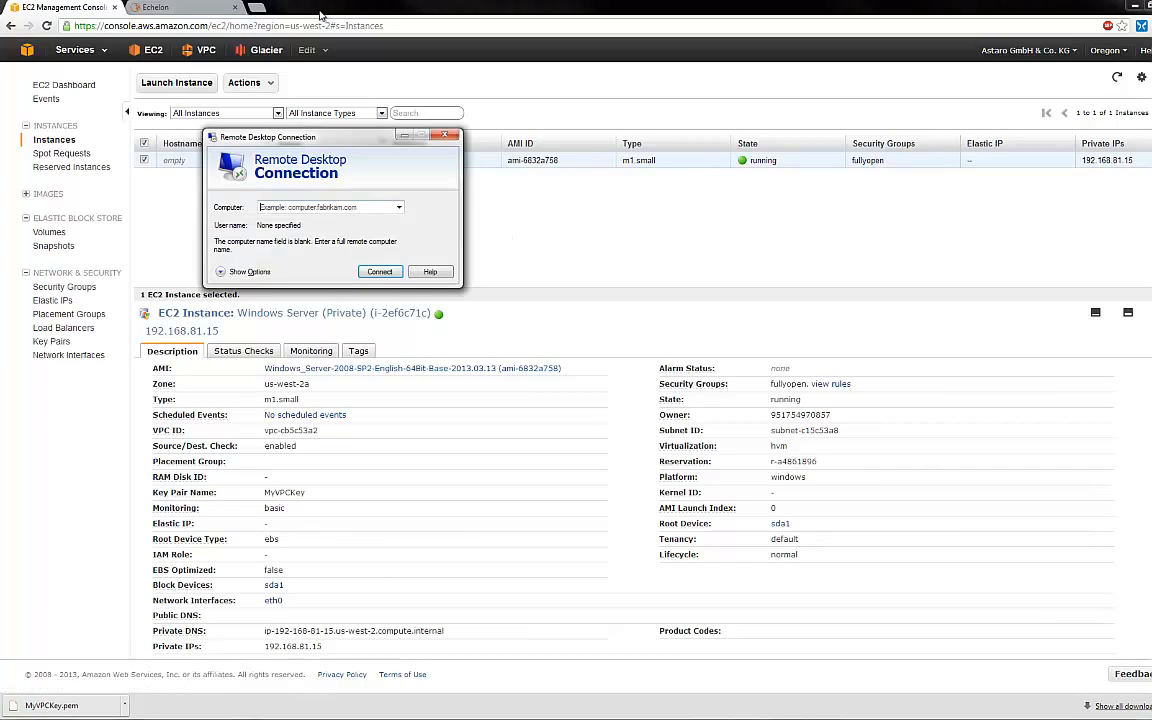
pyautogui.write('192.168.81')
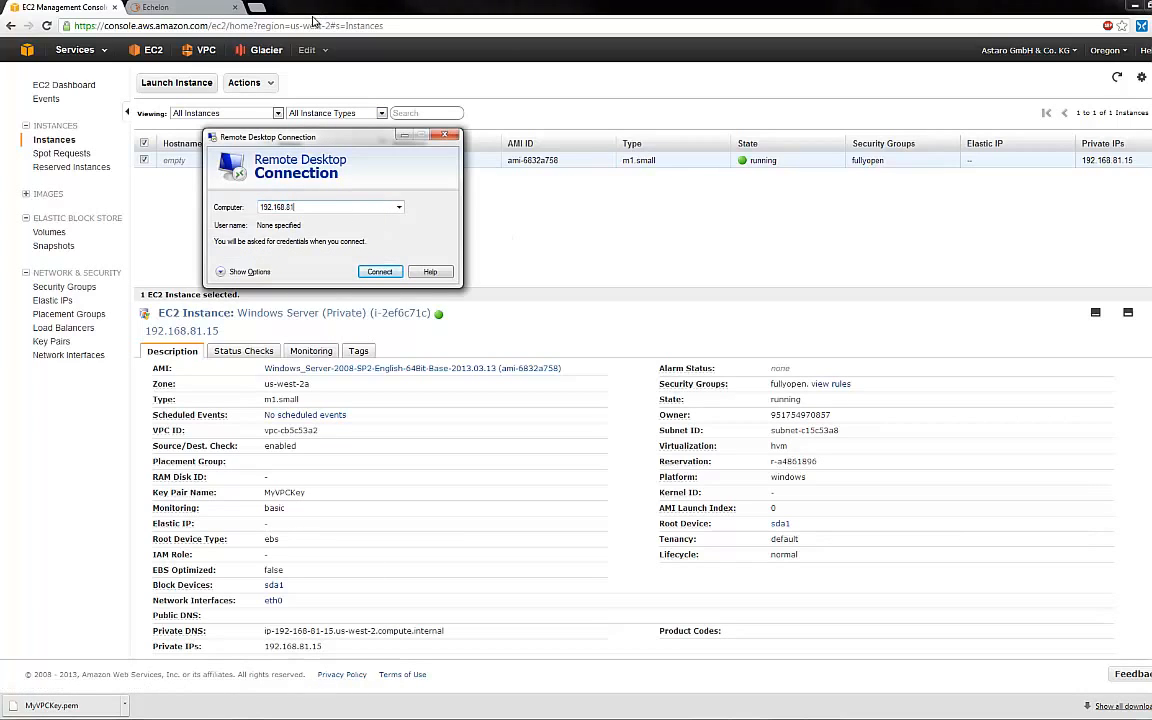
pyautogui.write('.15')
pyautogui.click(380, 271)
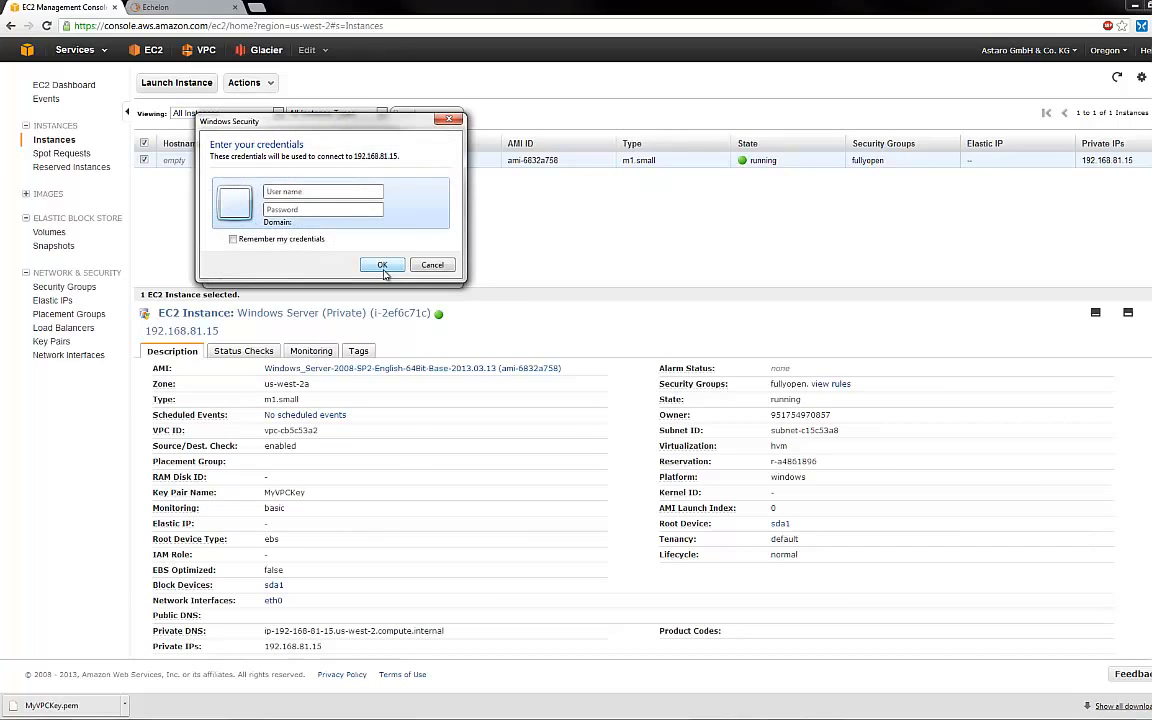
# Log in to the remote server as administrator with the account password, and view the instance details on its desktop.
pyautogui.write('administrator')
pyautogui.press('Tab')
pyautogui.write('••••••••••')
pyautogui.click(374, 268)
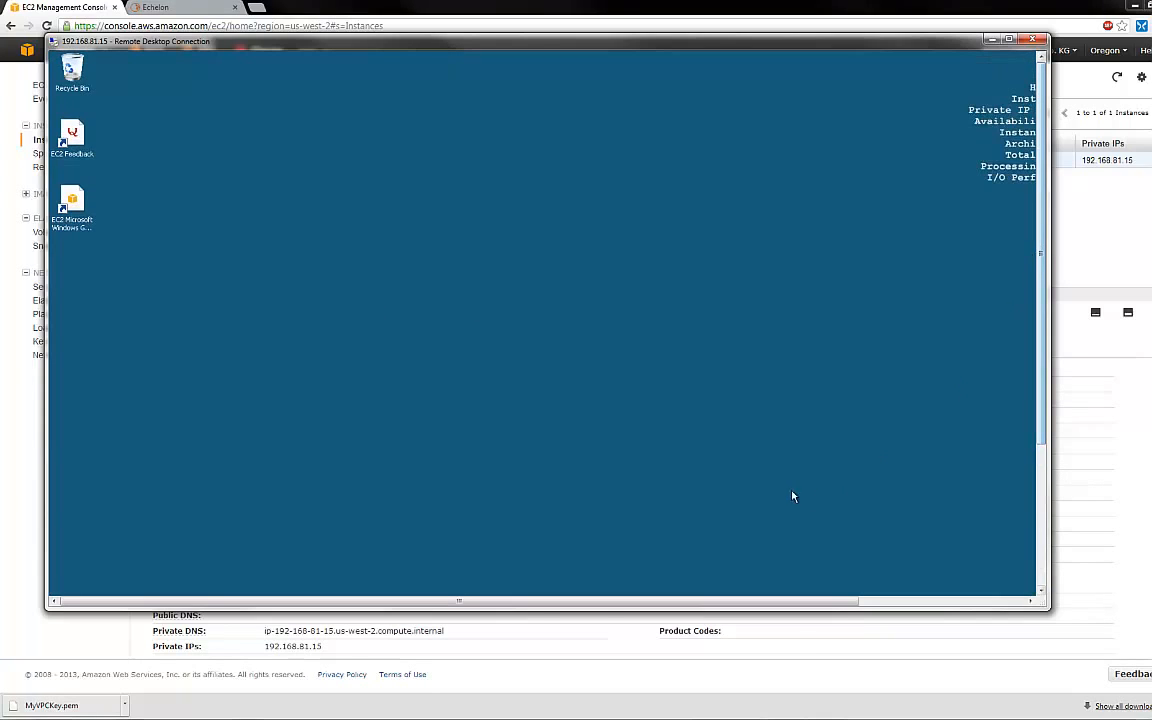
pyautogui.moveTo(795, 601); pyautogui.dragTo(951, 601)
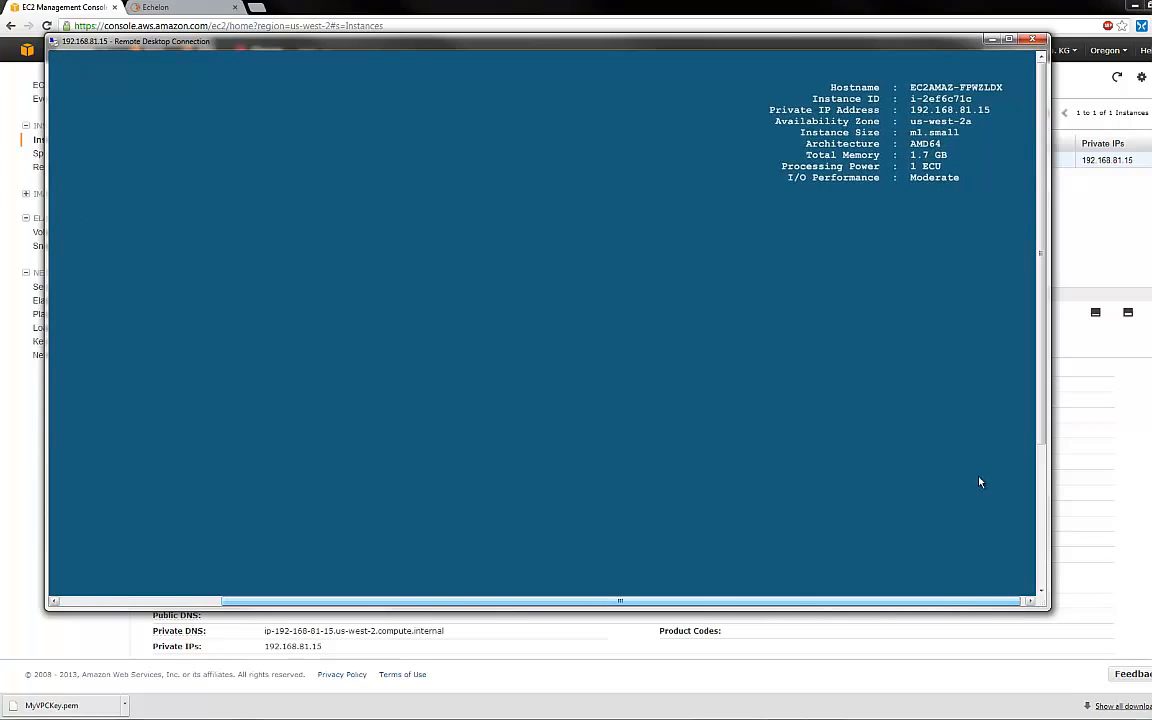